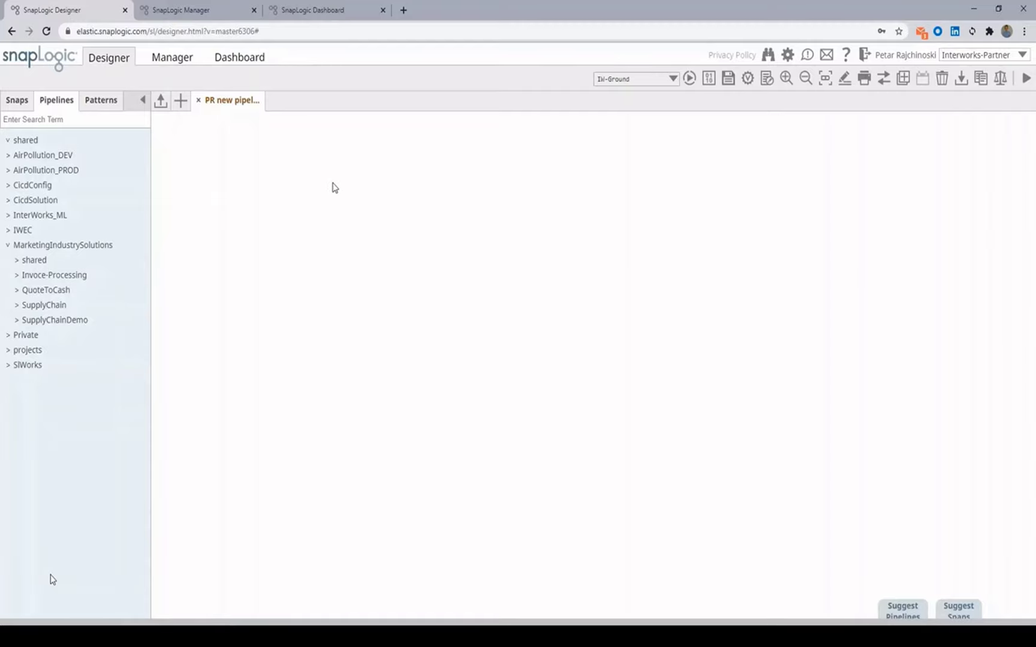
Step: Rename the new pipeline to '01_p1_ProcessInvoice' and save it
click(767, 80)
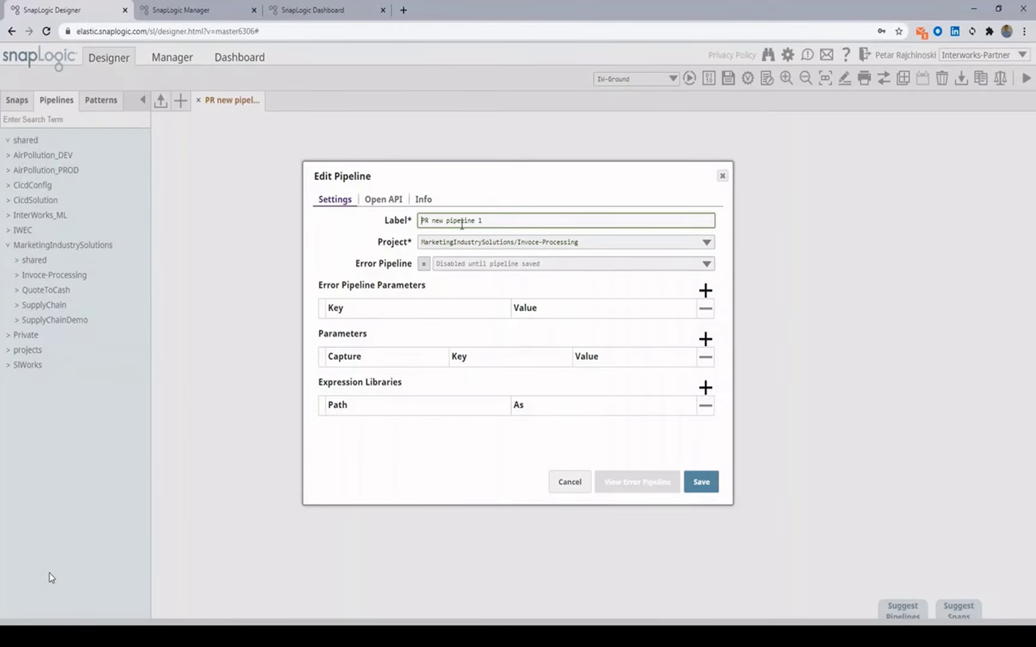
triple_click(485, 220)
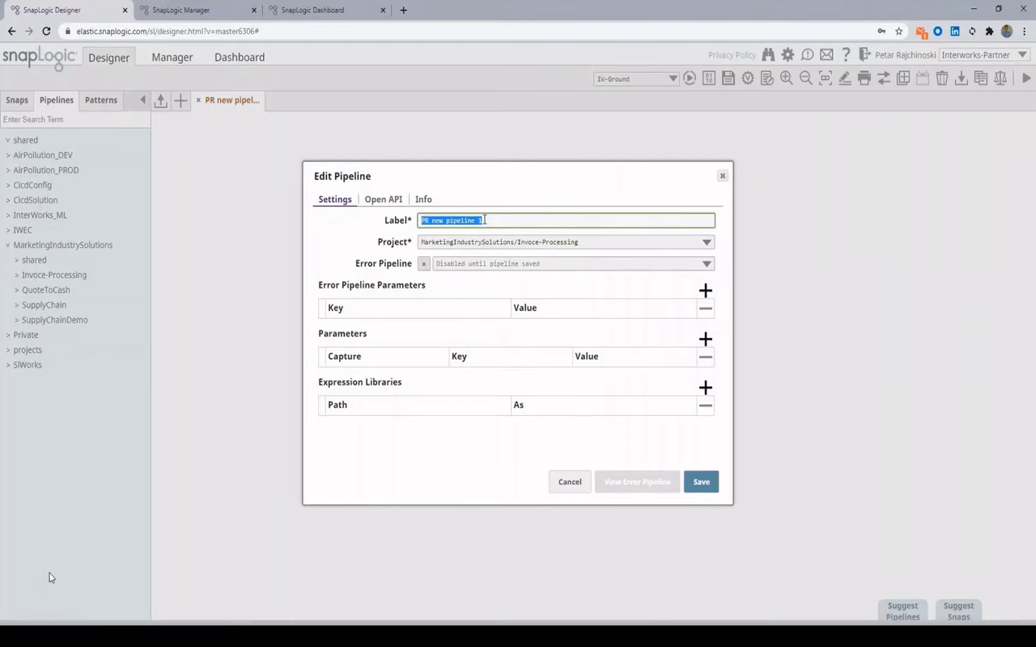
text(01_p1)
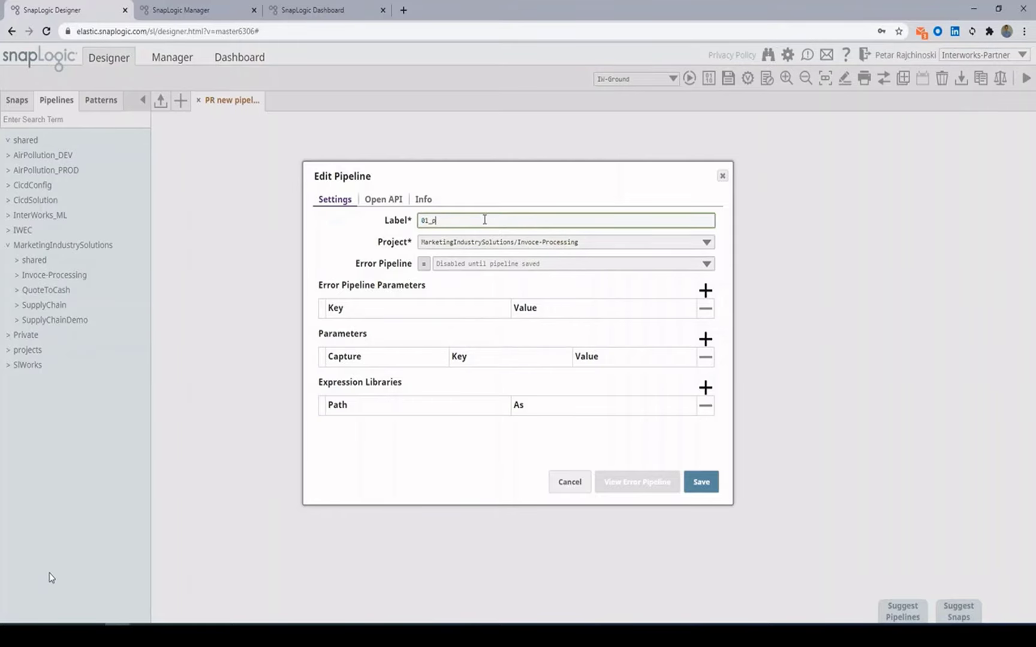
text(_ProcessInvoice)
click(695, 481)
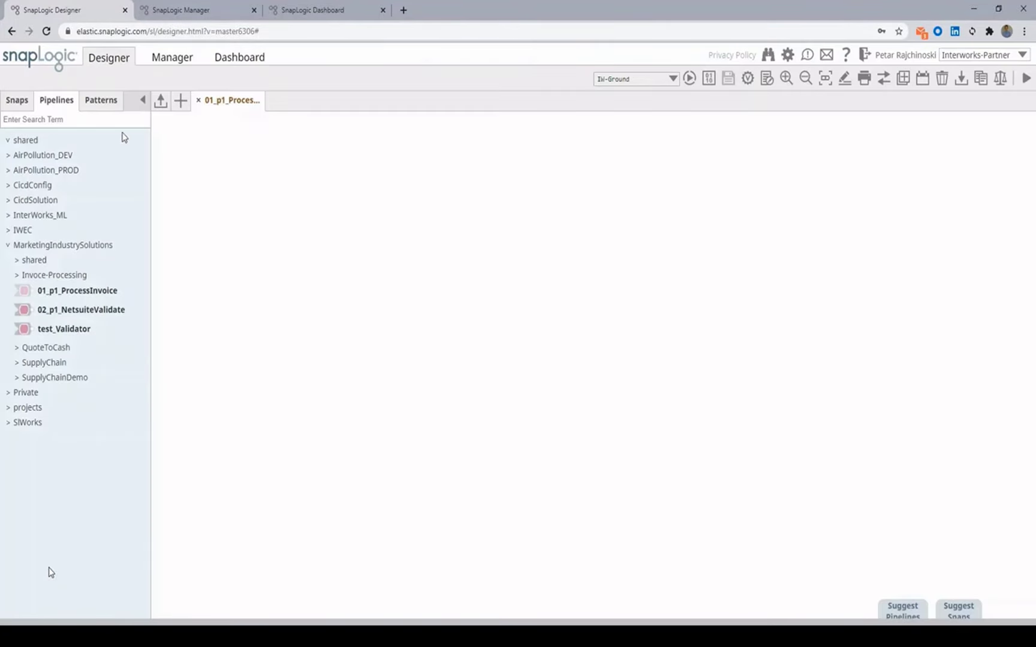
Step: Find 'file' in the snap catalogue grouped by snap pack and place a File Reader on the canvas
click(16, 102)
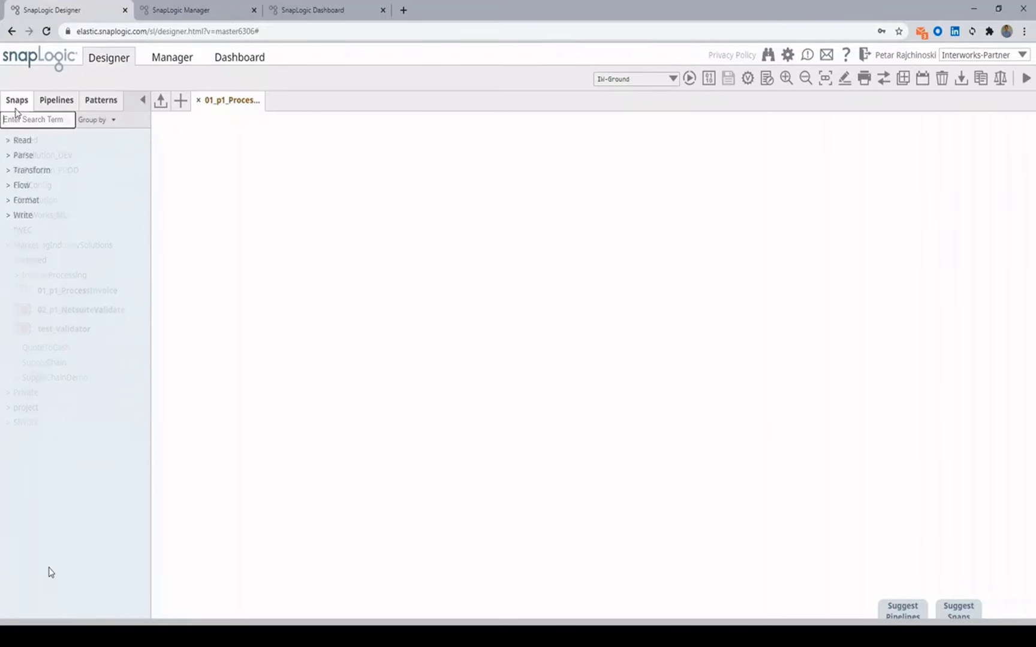
click(95, 120)
click(107, 137)
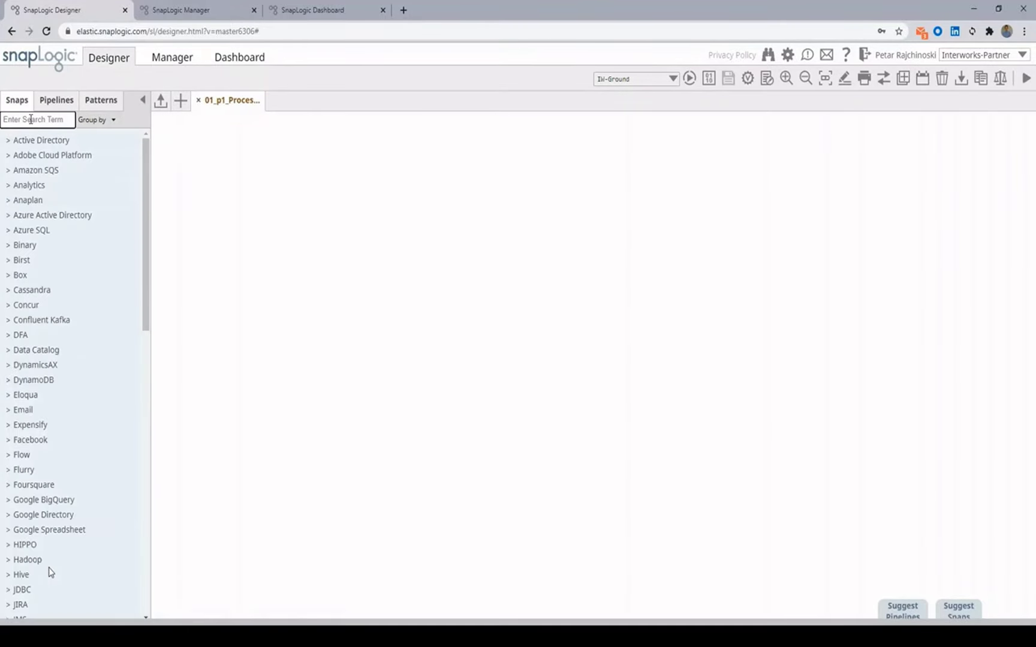
text(file)
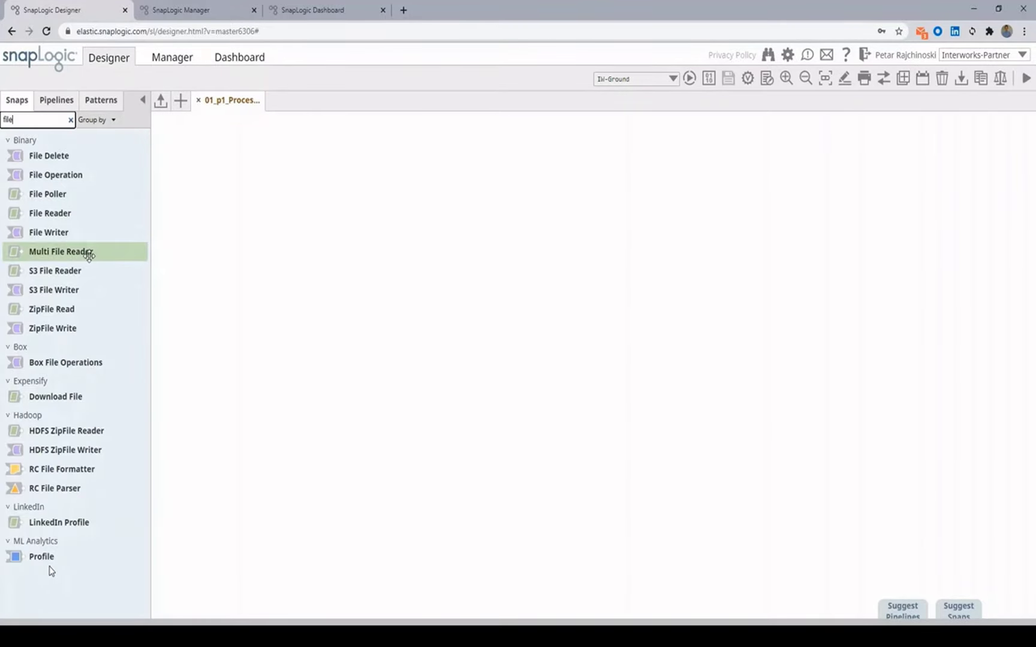
drag(66, 213, 275, 246)
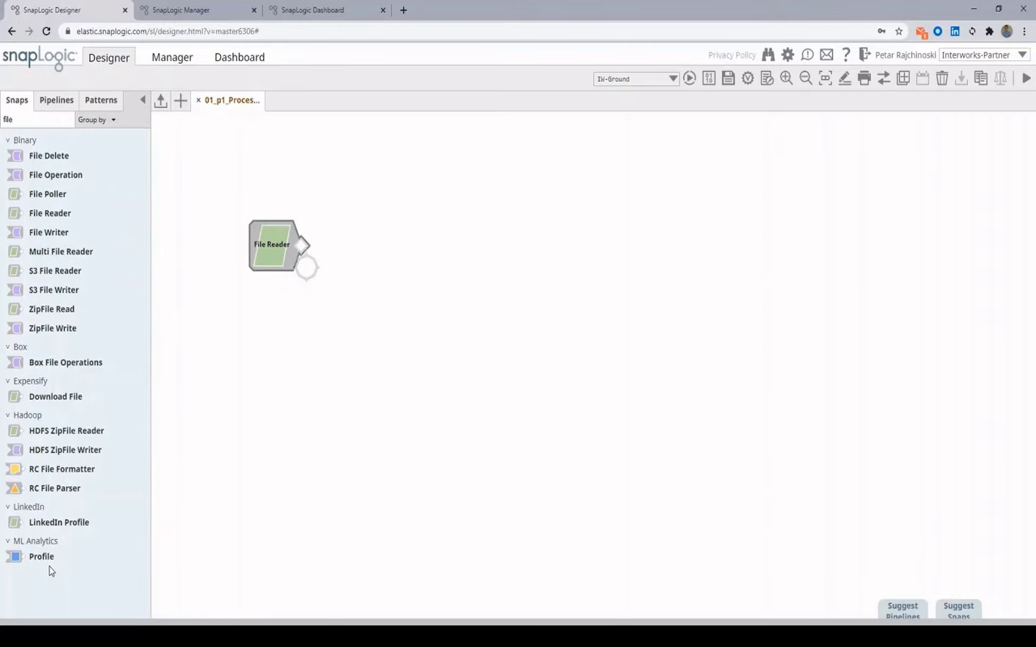
Step: Relabel the File Reader snap as 'Read Invoice'
click(274, 252)
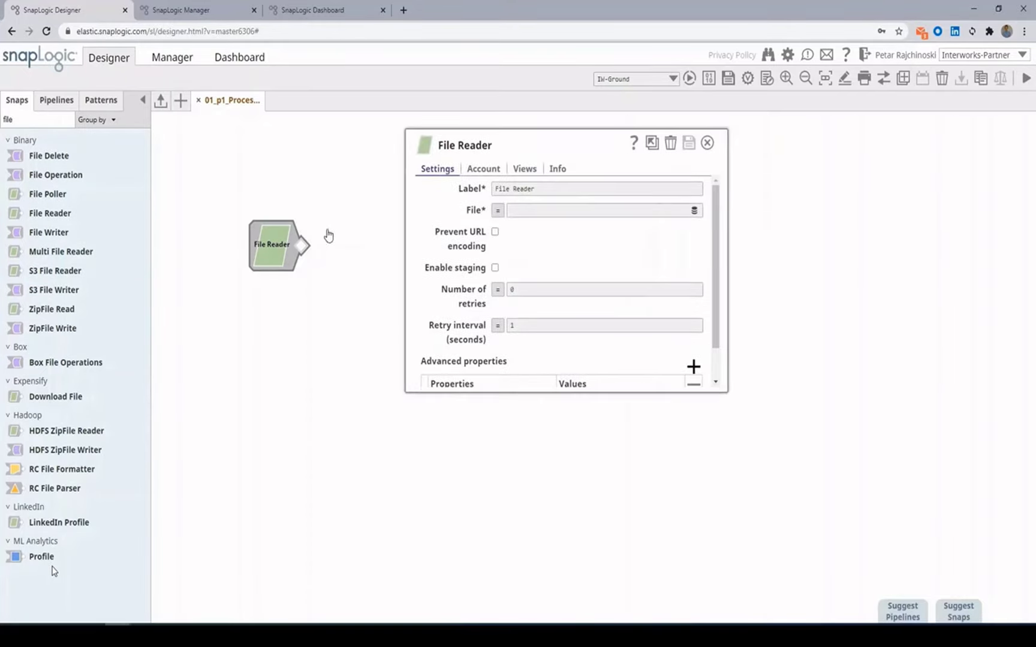
click(491, 172)
click(436, 169)
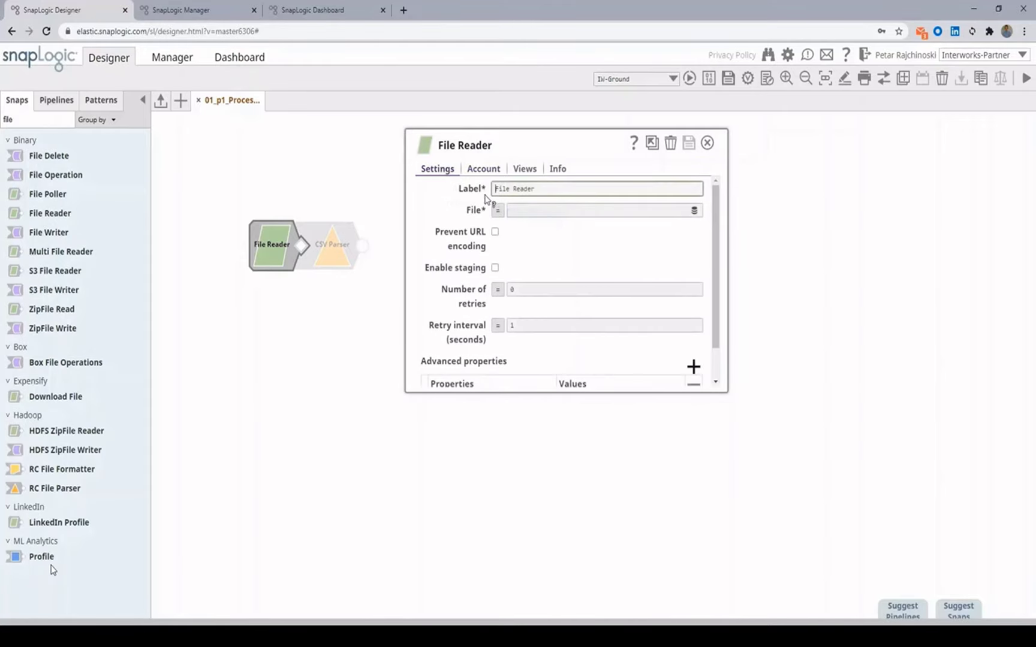
click(537, 190)
triple_click(540, 193)
text(Th)
key(BackSpace)
key(BackSpace)
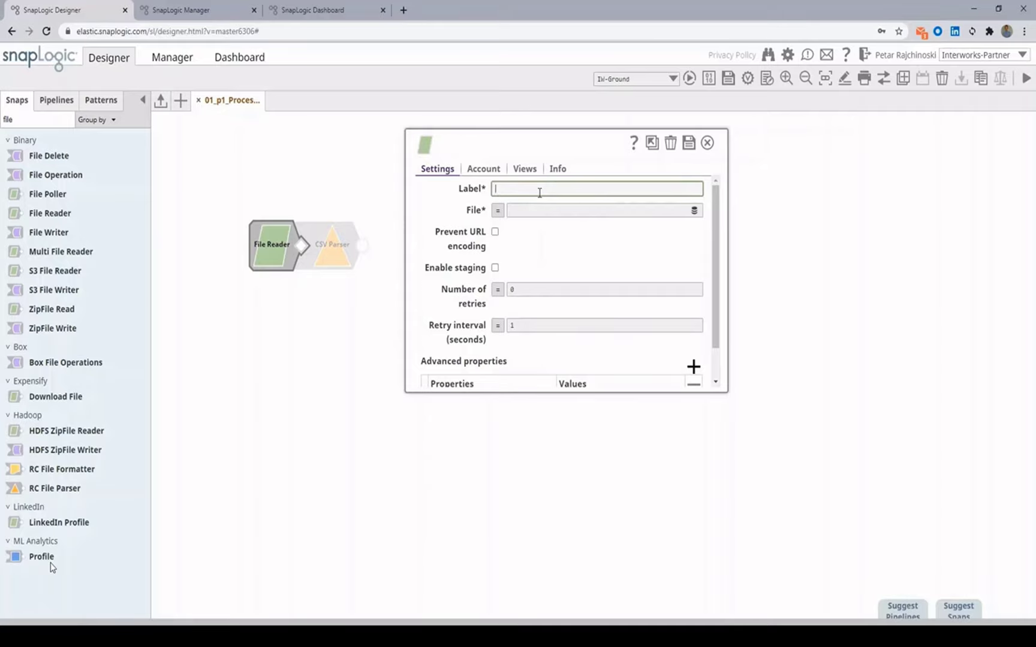
text(Read In)
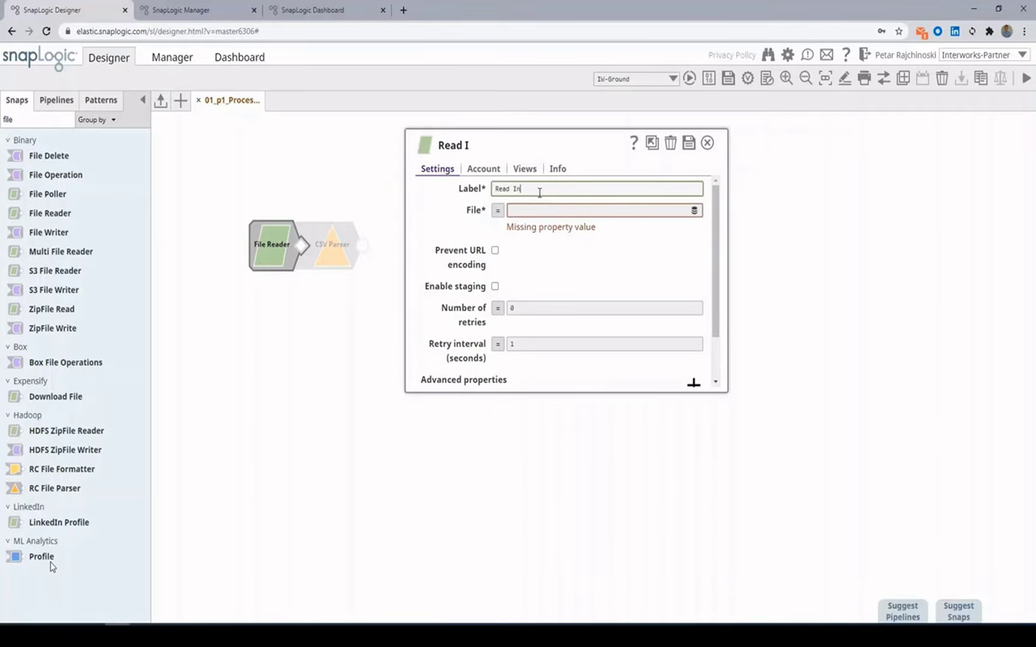
text(voice)
key(Tab)
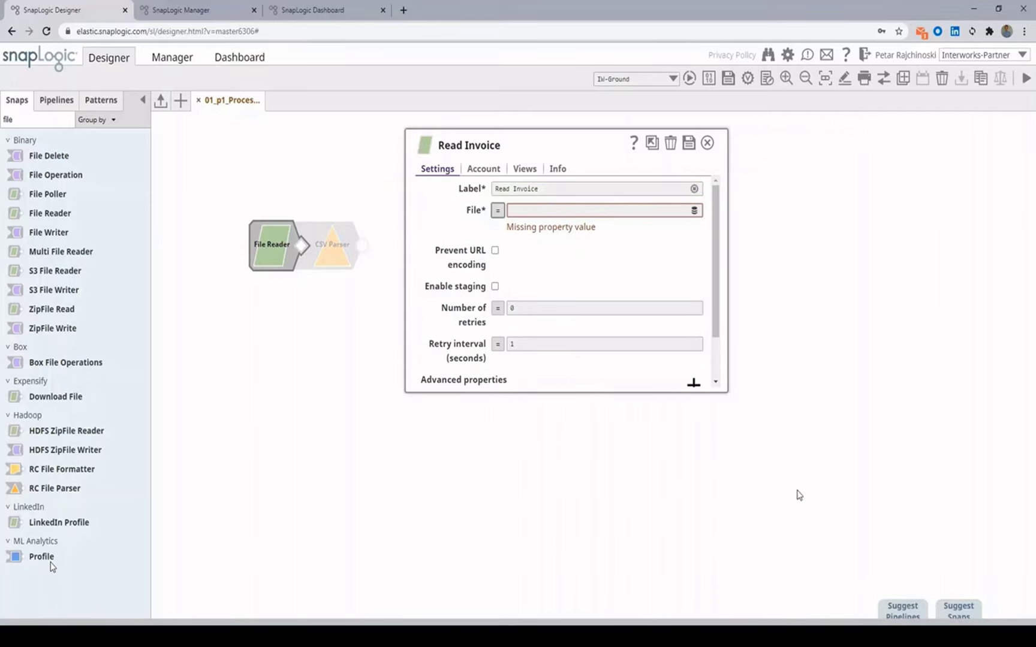
Step: Begin the file path with 'sftp://', close the settings, and add the suggested CSV Parser
click(558, 211)
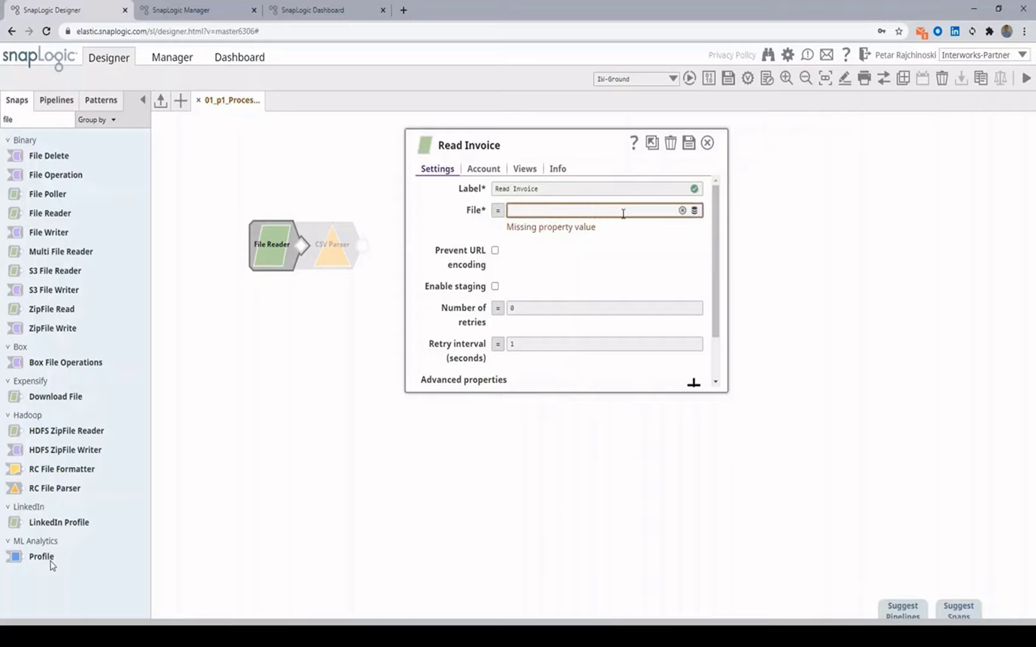
text(sft)
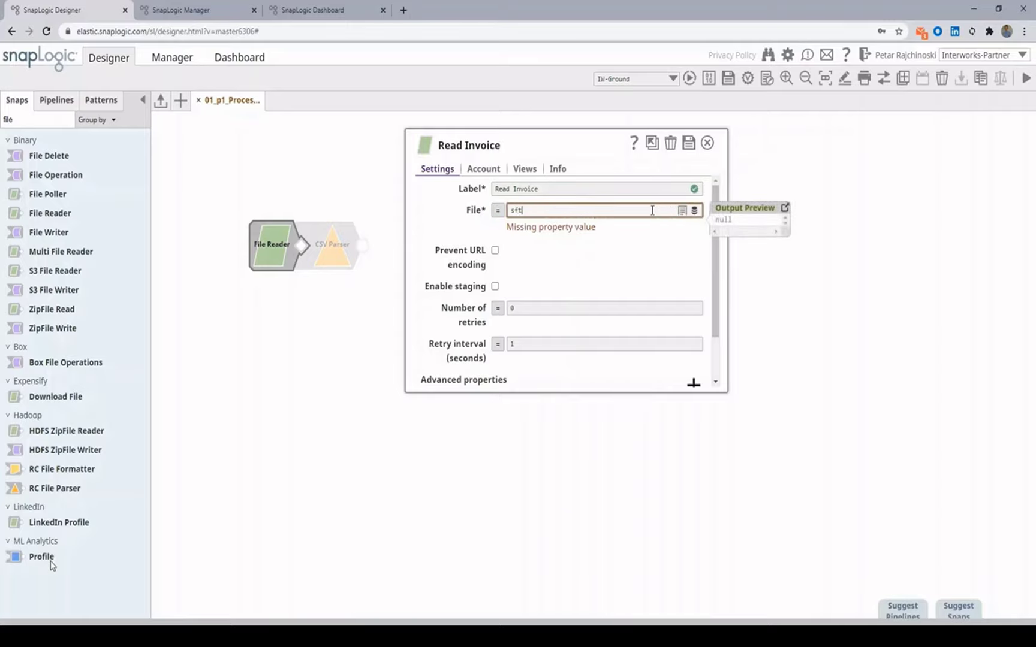
text(p://)
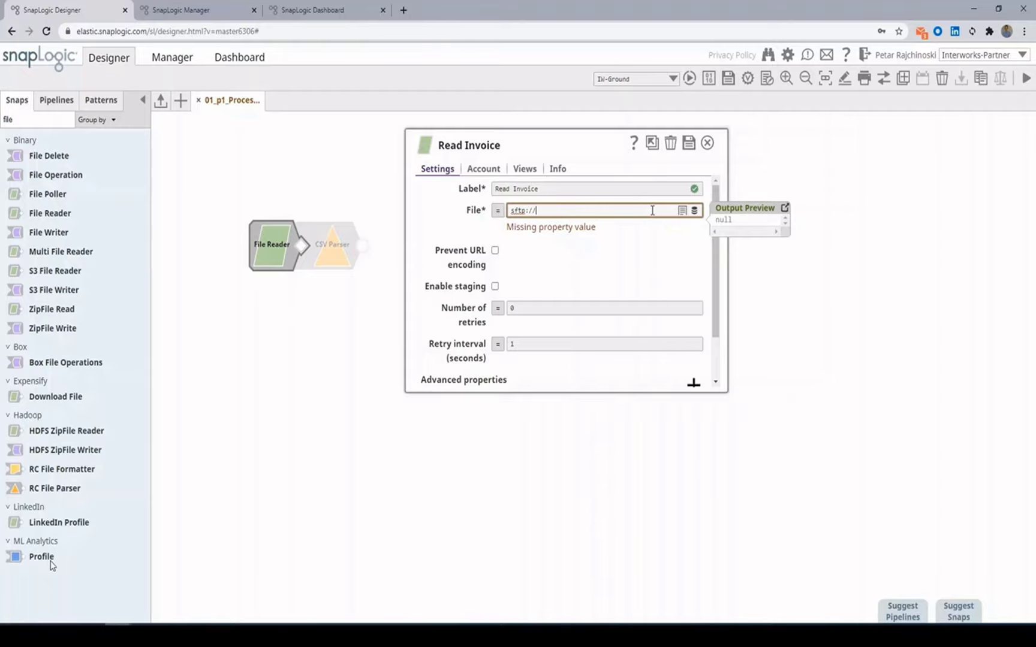
key(Escape)
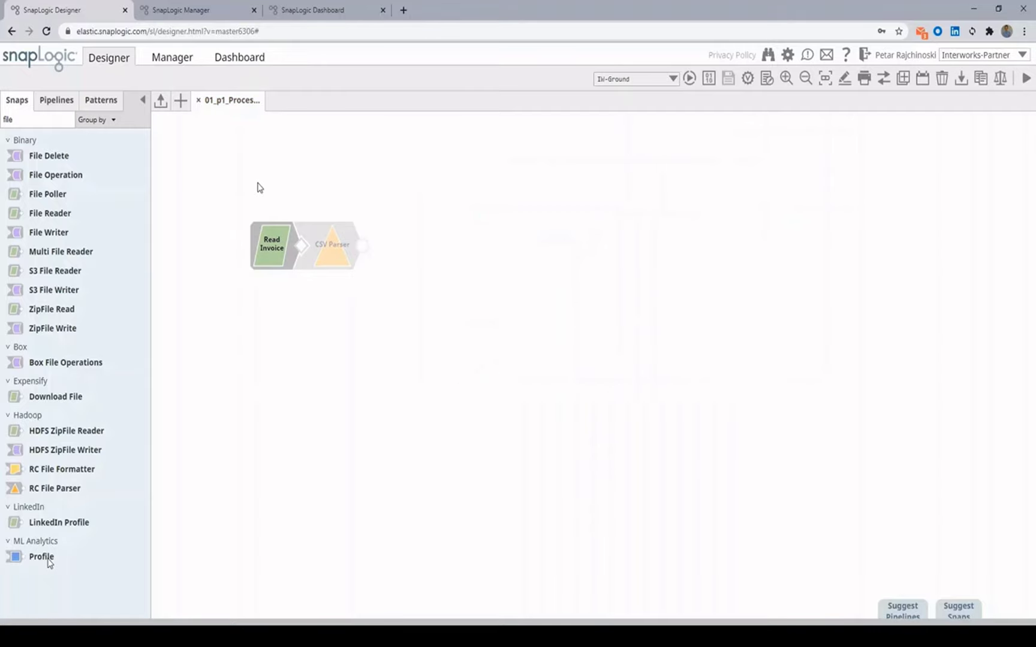
click(329, 268)
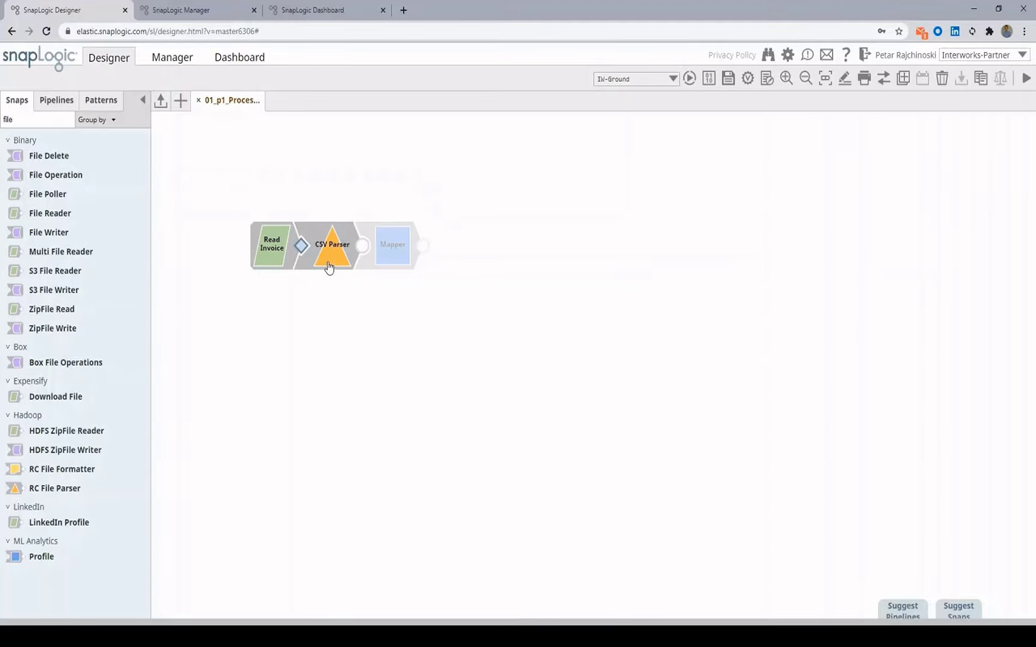
Step: Relabel the CSV Parser snap as 'Parse Invoice' and save its settings
click(328, 268)
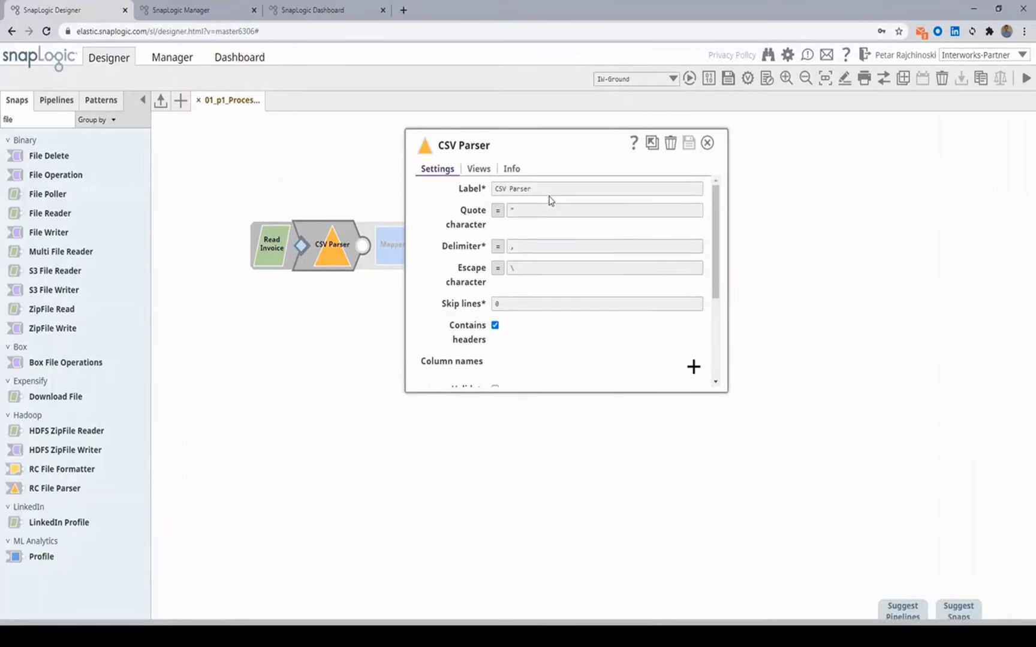
triple_click(549, 187)
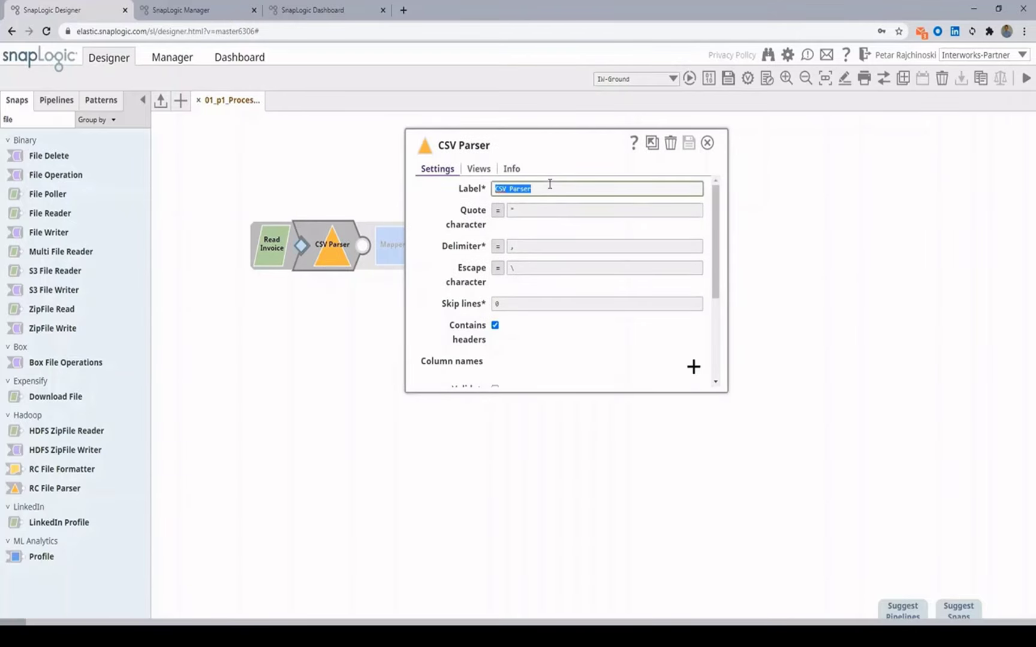
text(R)
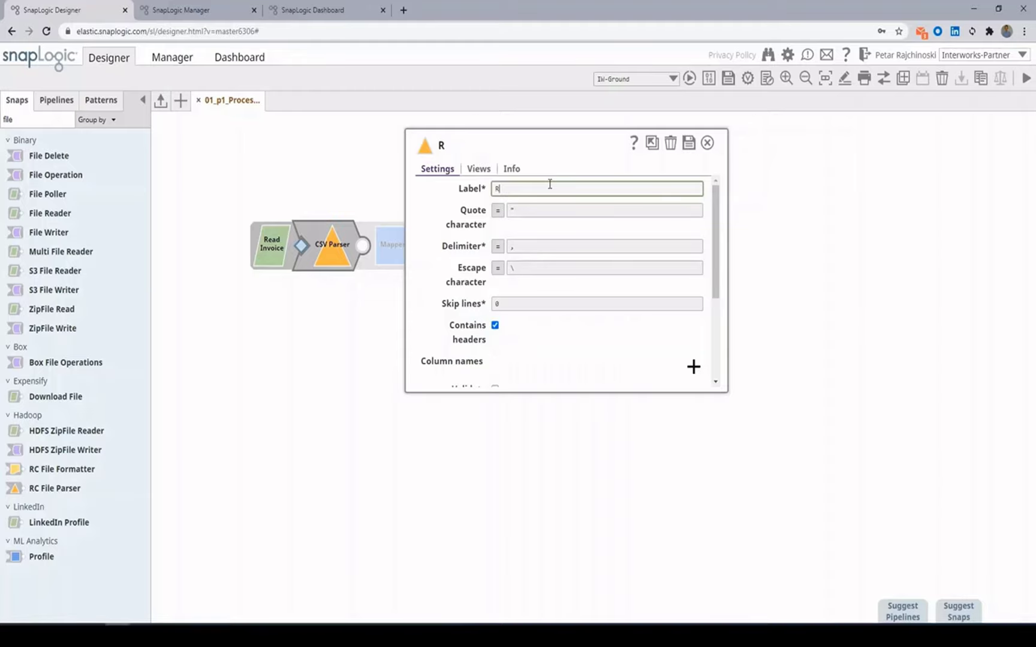
key(BackSpace)
text(Parse)
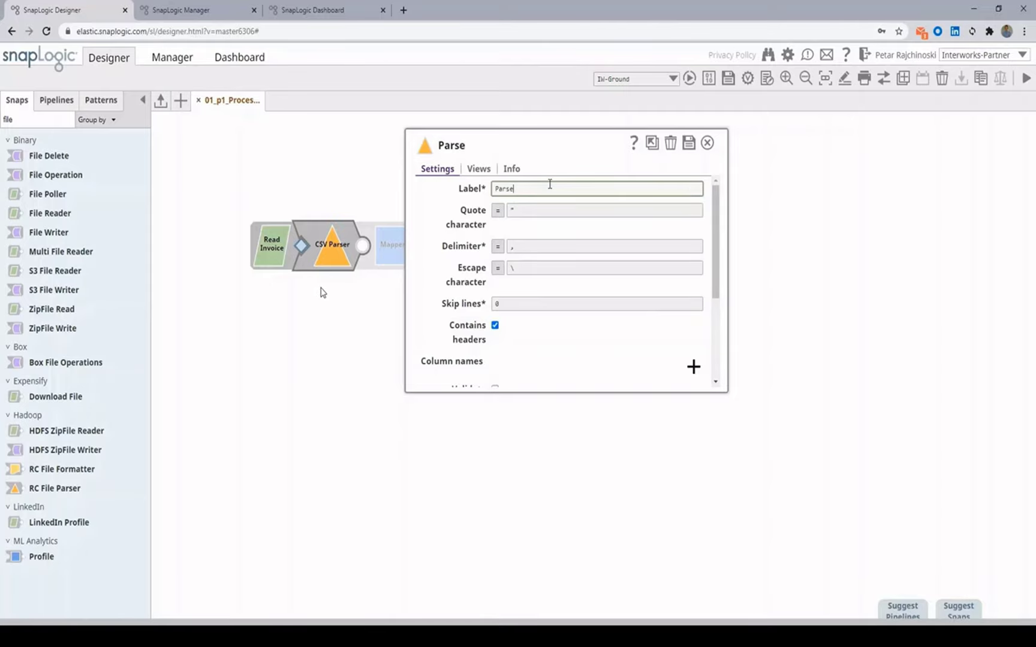
text( Invoice)
click(688, 143)
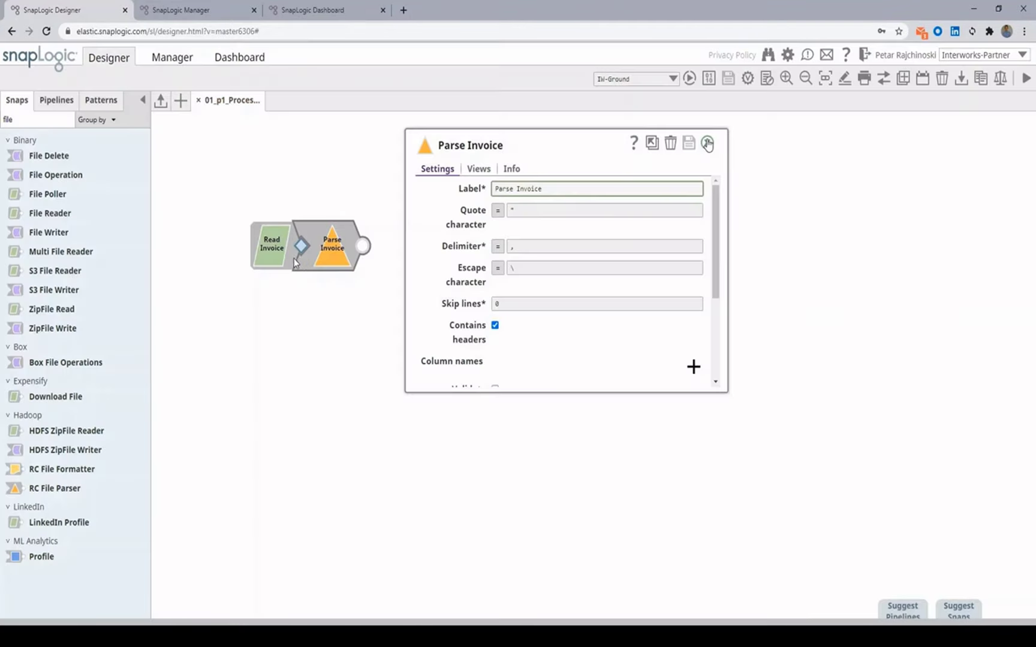
click(707, 144)
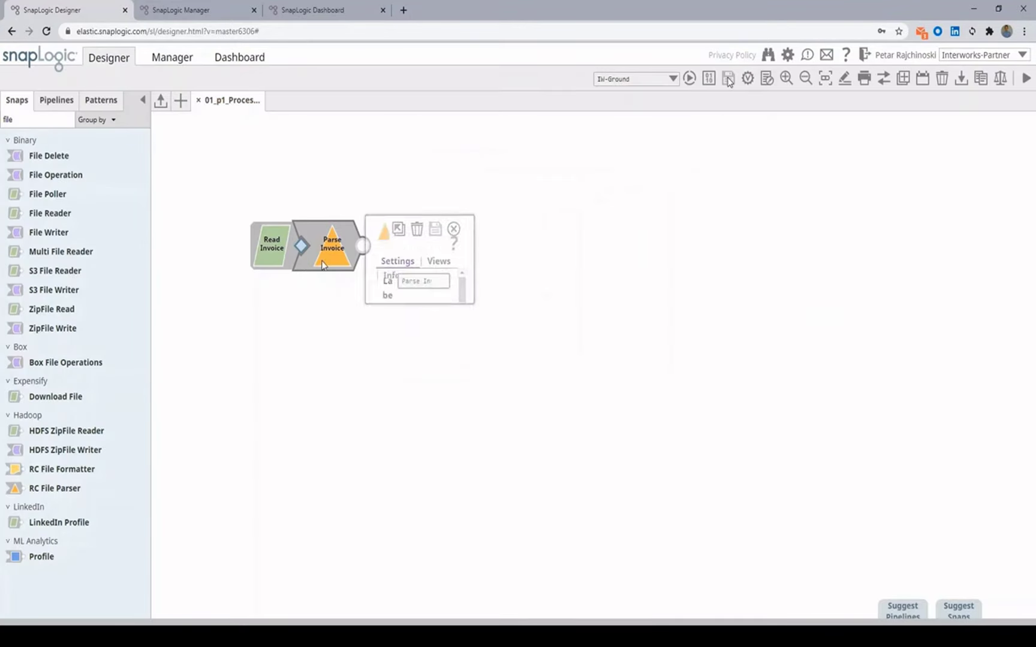
Step: Validate the pipeline and review the three parsed invoice rows from Parse Invoice
click(746, 84)
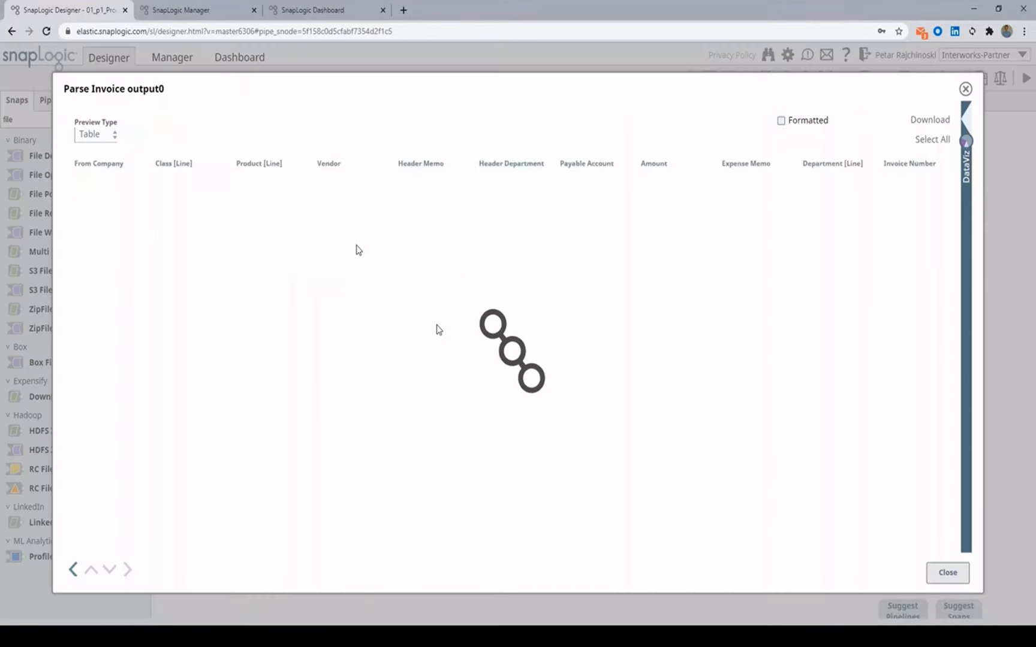
click(358, 246)
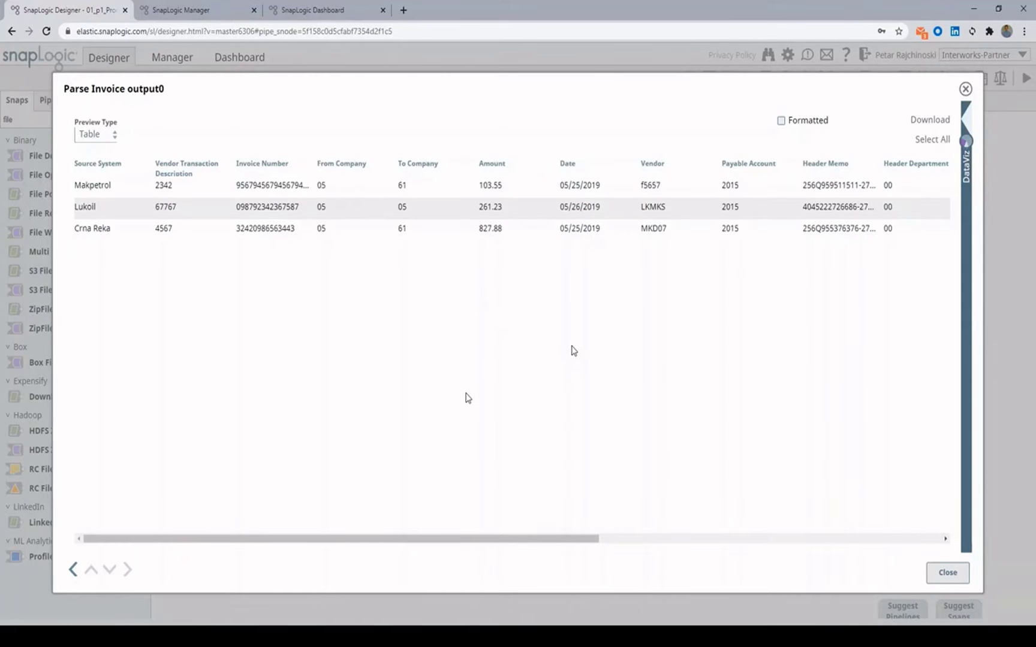
click(957, 577)
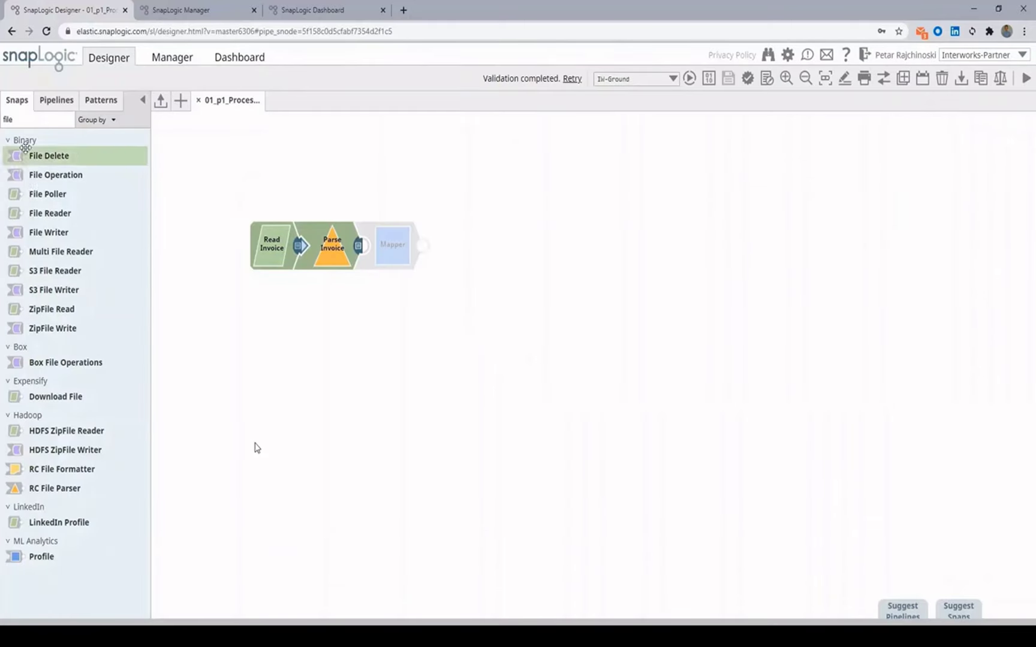
Step: Search 'copy' and add a Copy snap after Parse Invoice
click(18, 119)
key(ctrl+a)
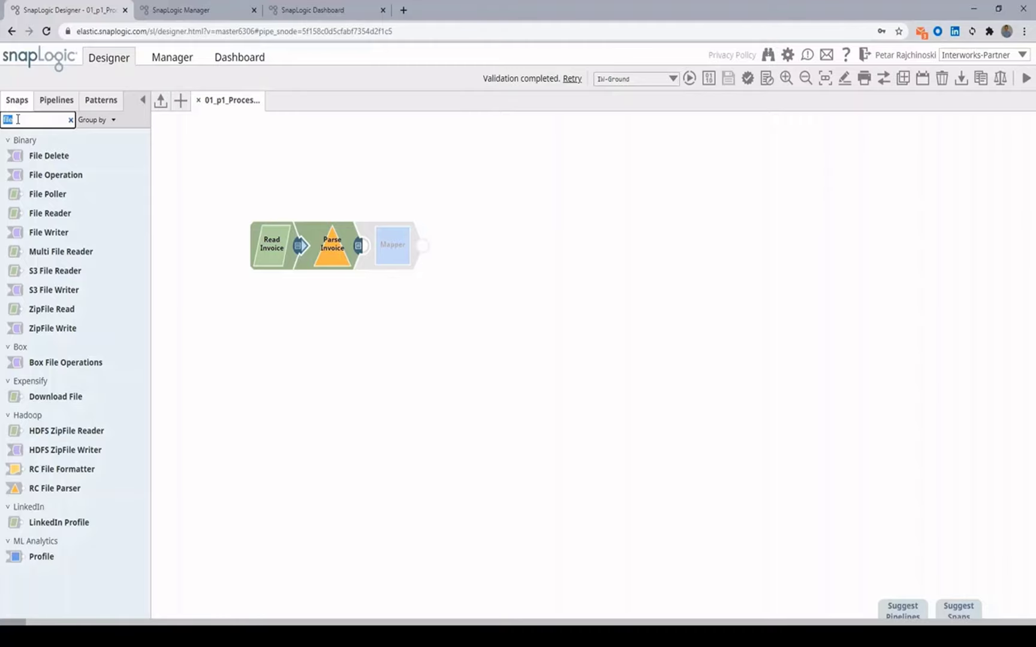
text(copy)
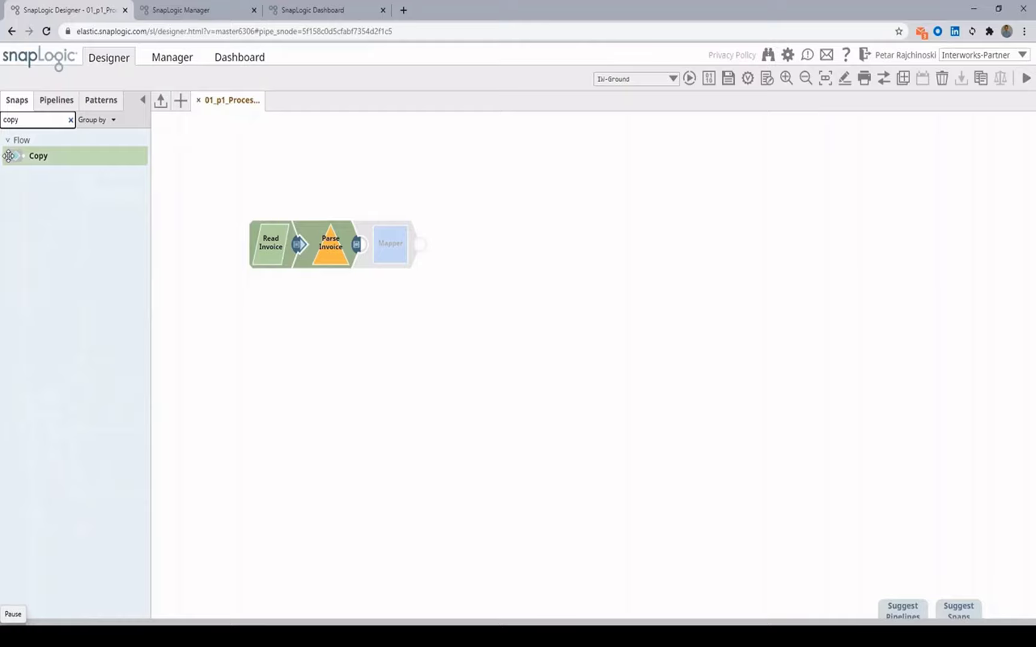
drag(13, 156, 370, 248)
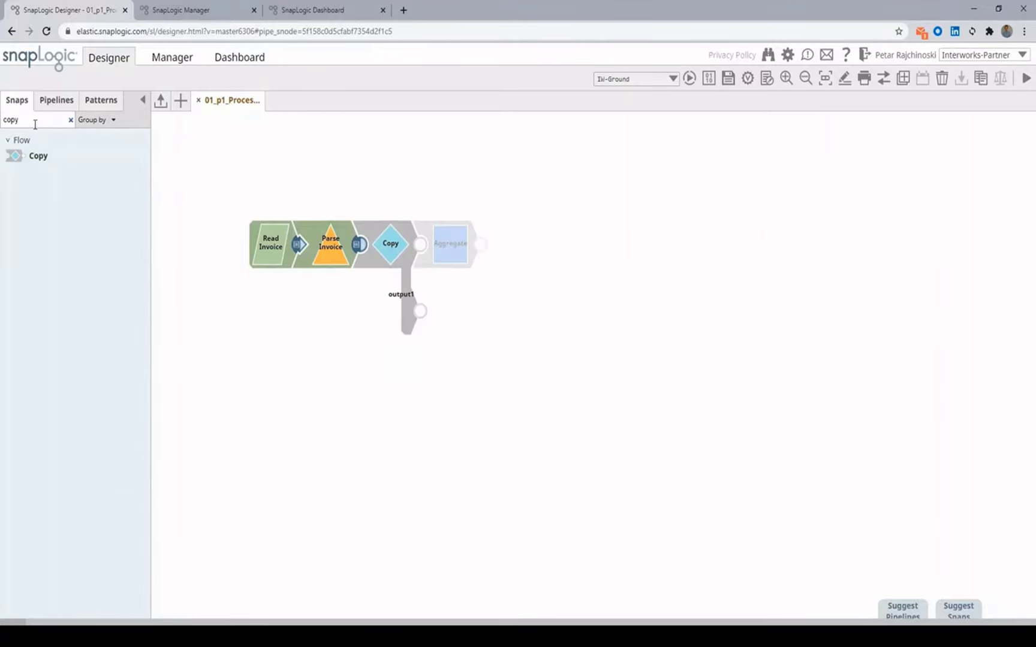
Step: Attach NetSuite Create to Copy's output1, label it 'NetSuite Save Invoice File' with object File
double_click(39, 123)
text(net)
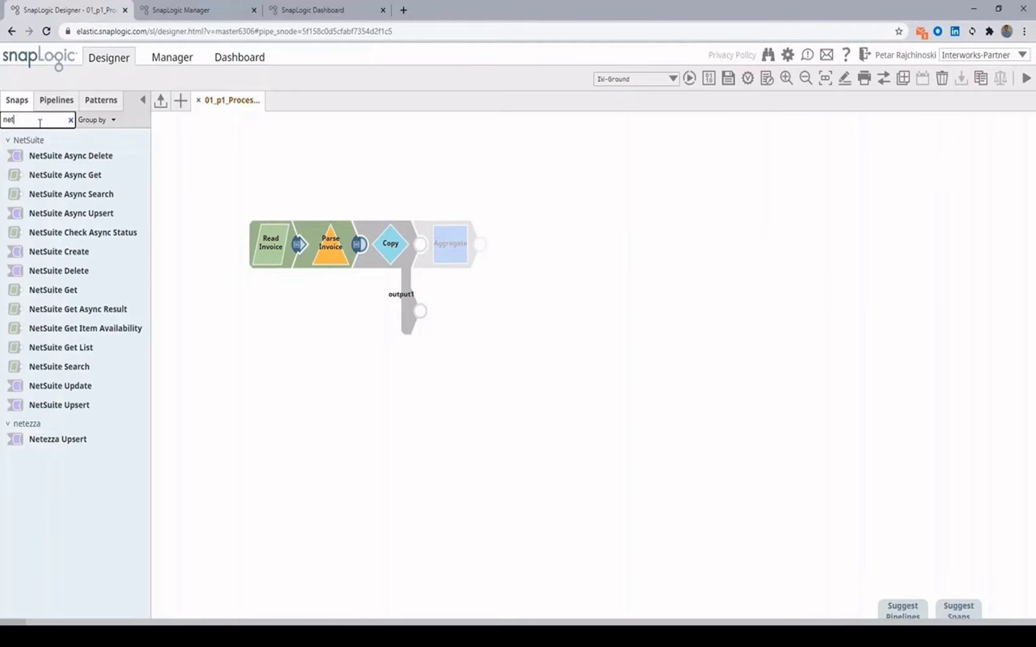
click(148, 257)
drag(149, 259, 450, 311)
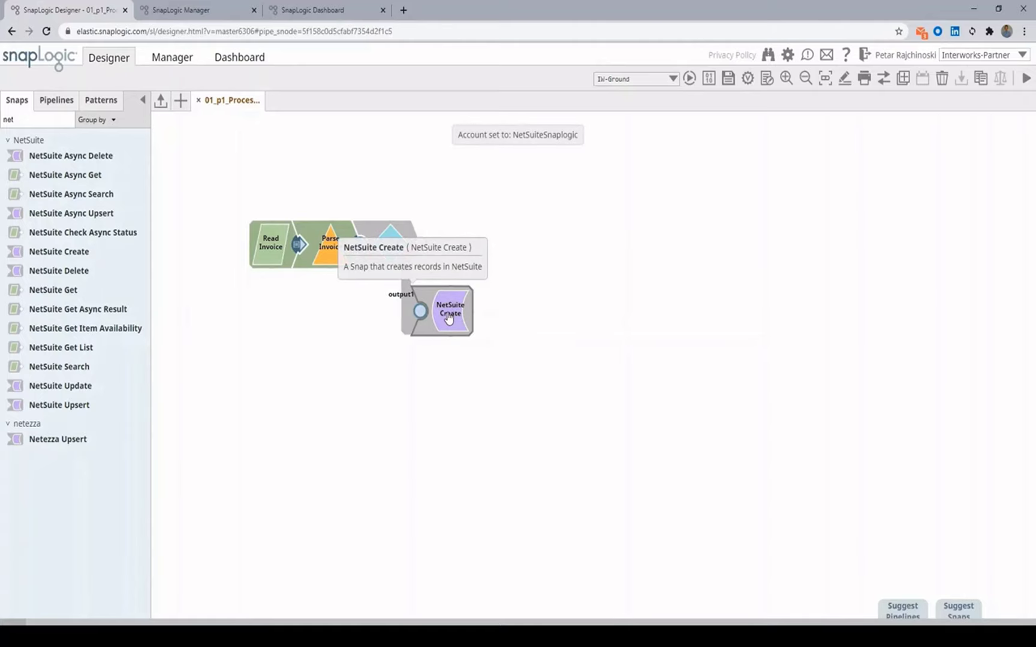
click(524, 188)
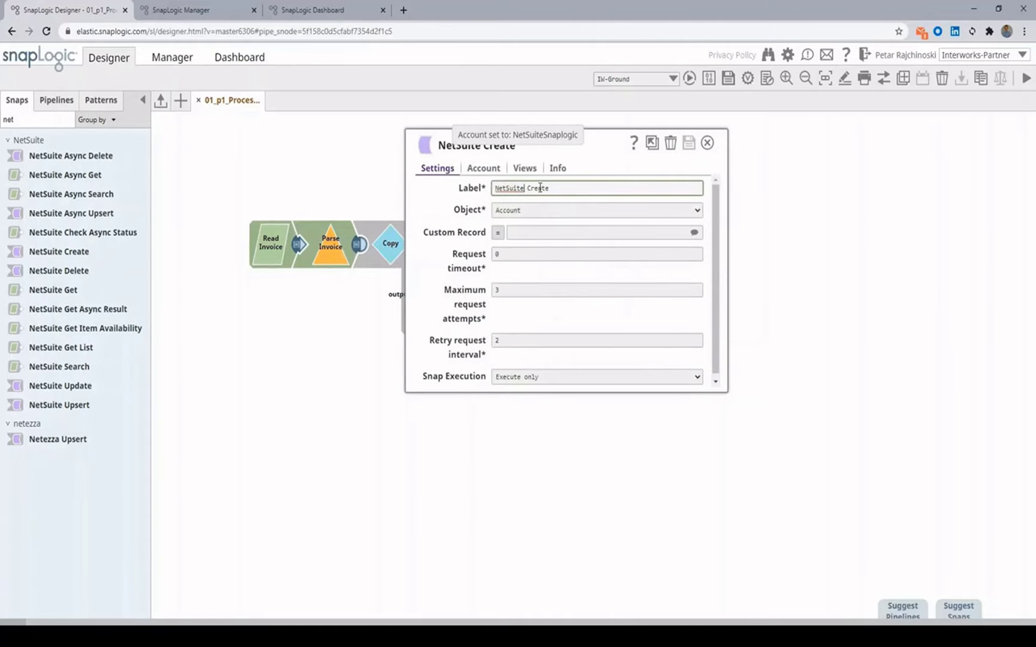
double_click(543, 188)
text(Save)
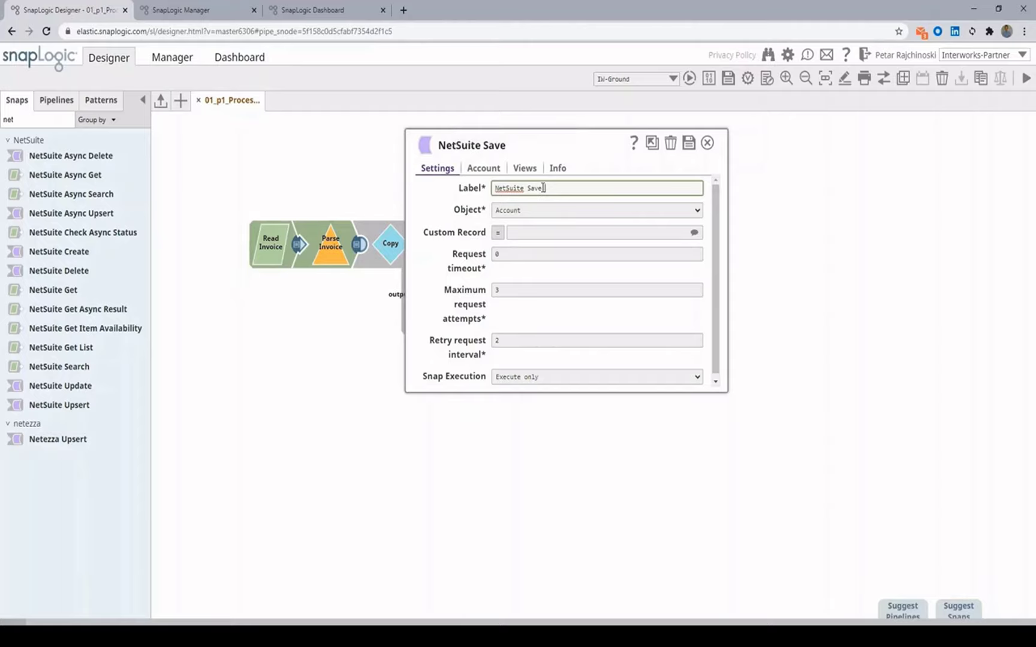
text( Invoice File)
click(693, 214)
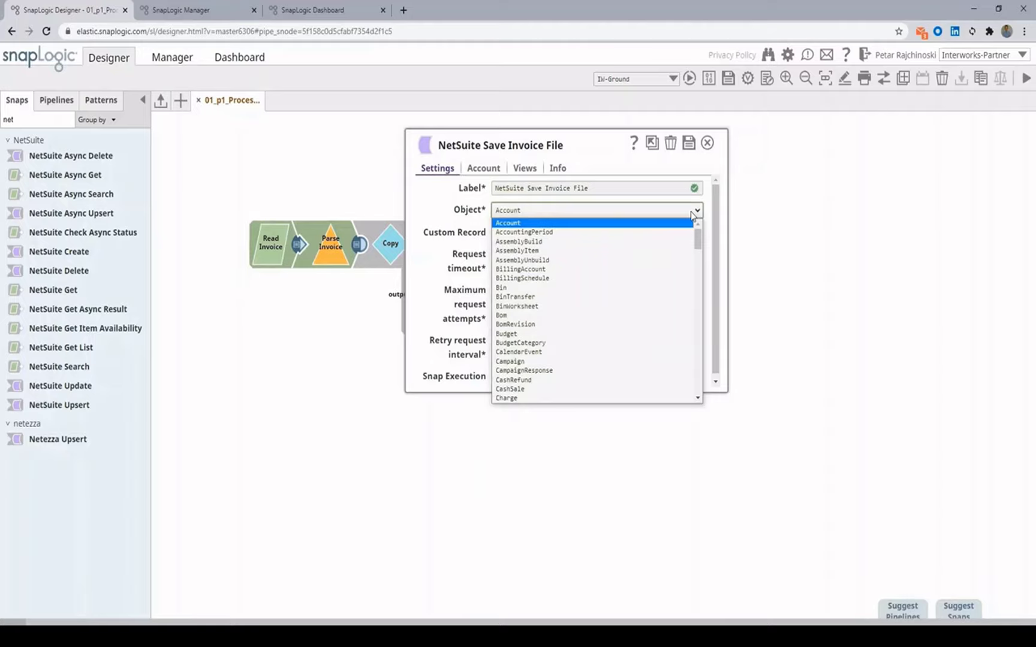
text(file)
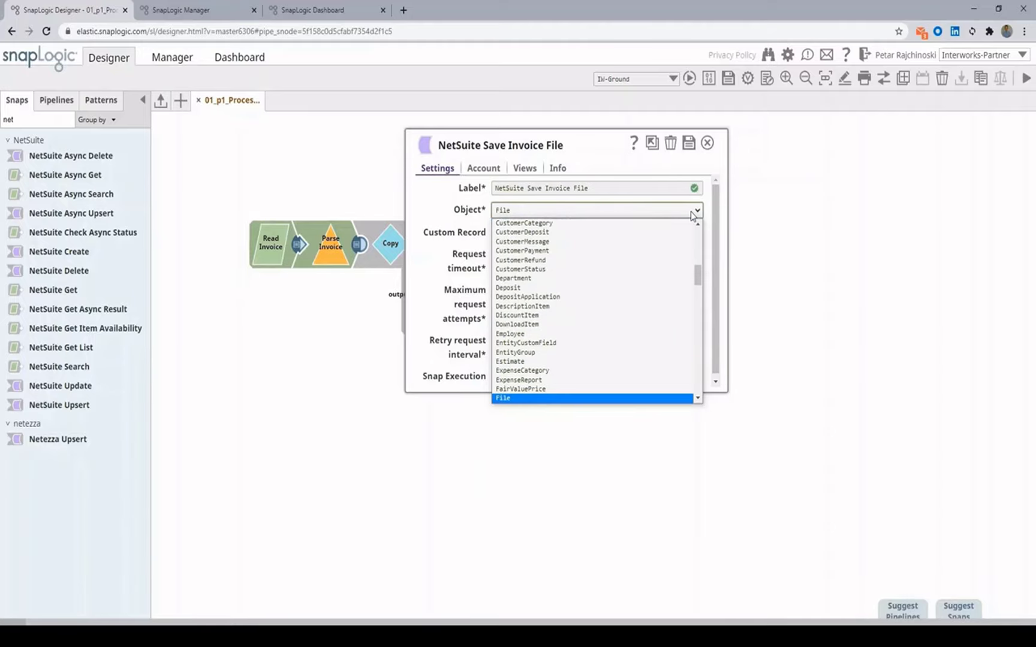
click(694, 213)
click(689, 145)
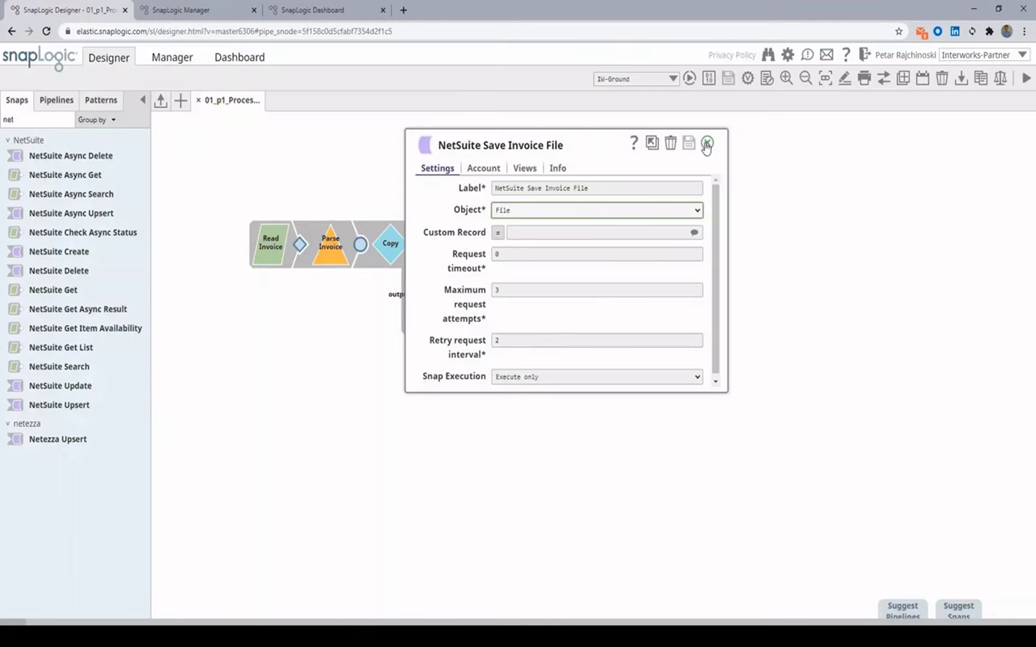
click(707, 144)
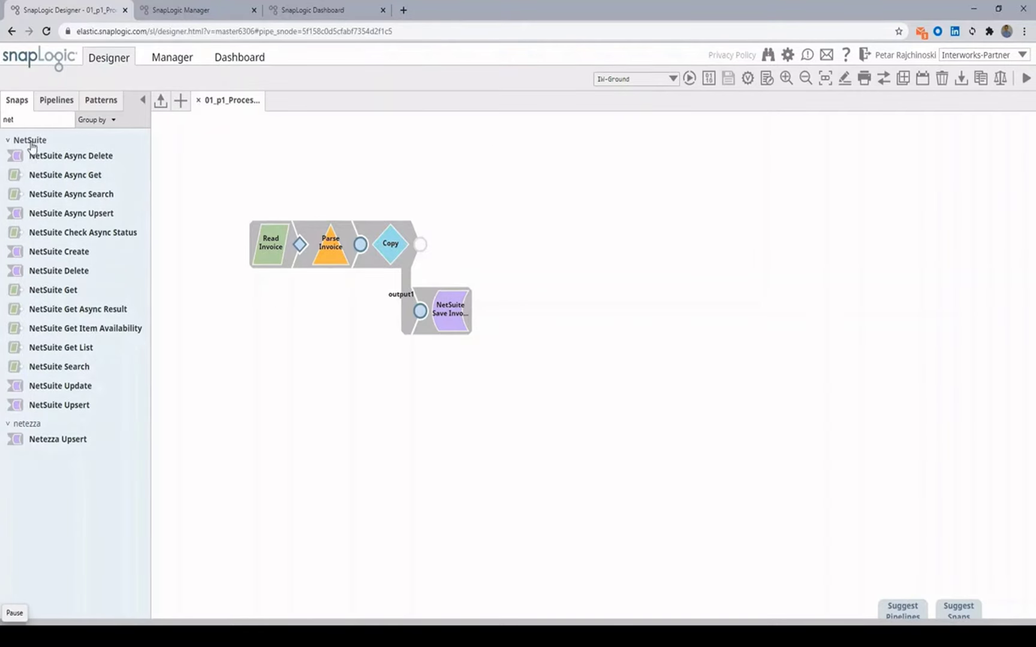
Step: Add a Mapper after Copy and label it 'Retain structure'
click(28, 119)
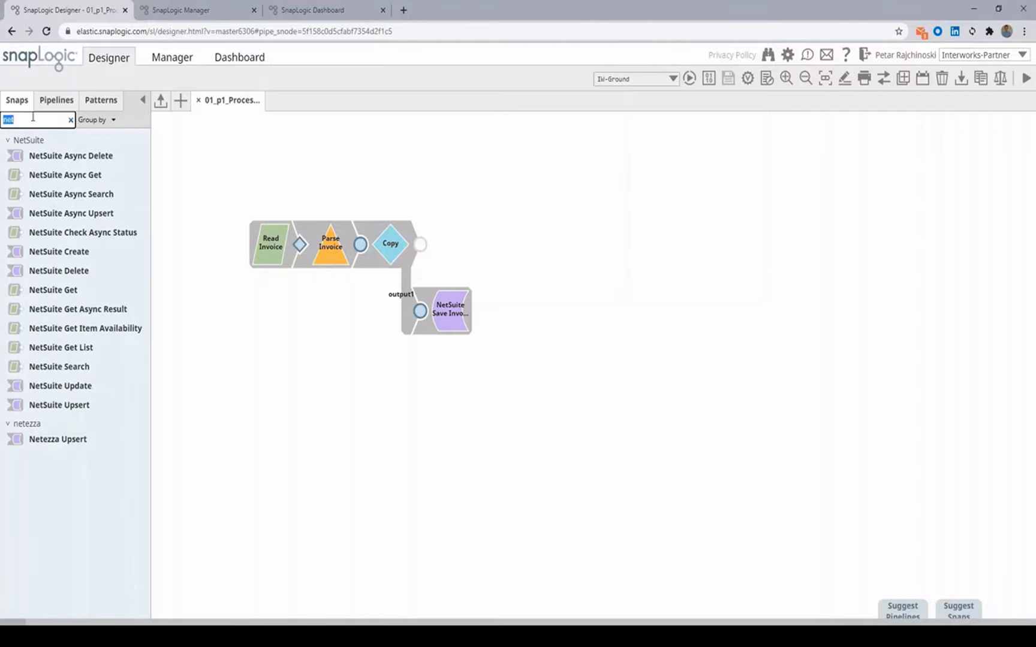
text(map)
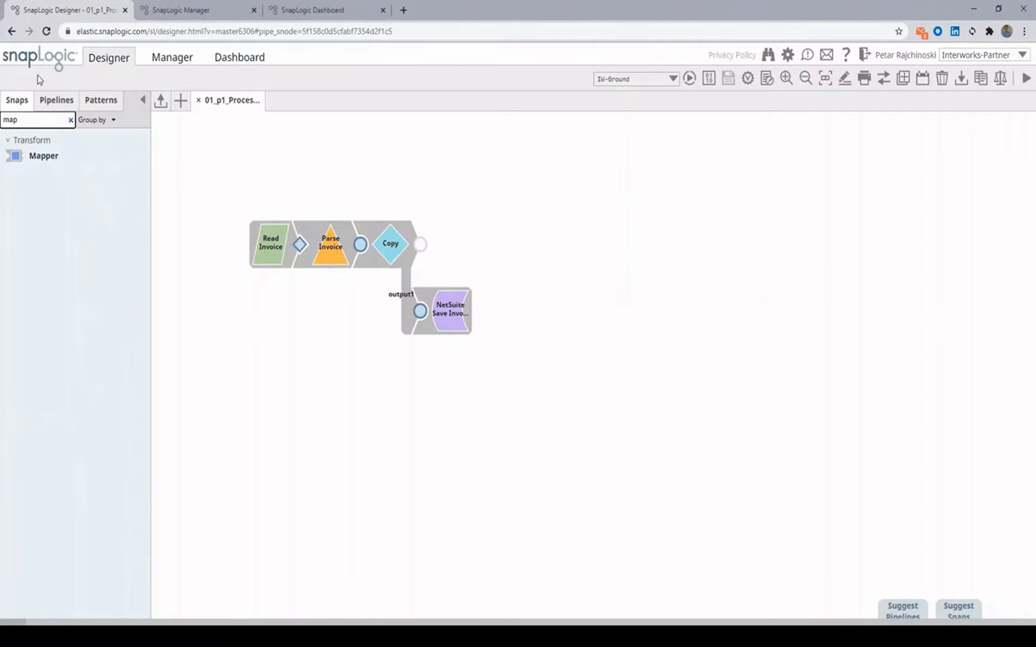
drag(42, 156, 442, 244)
click(465, 247)
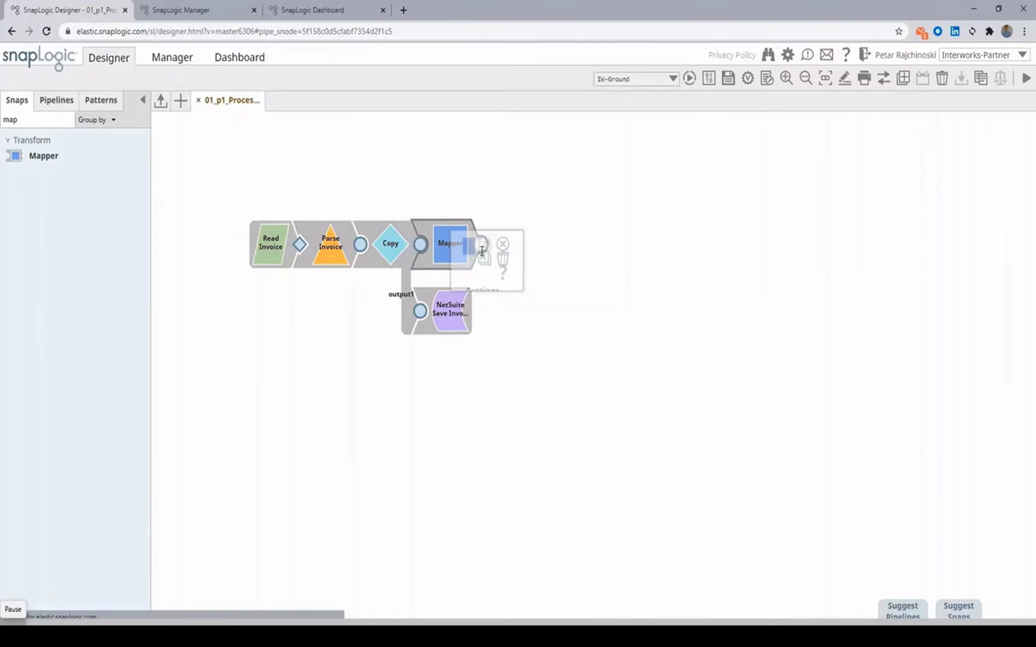
double_click(351, 173)
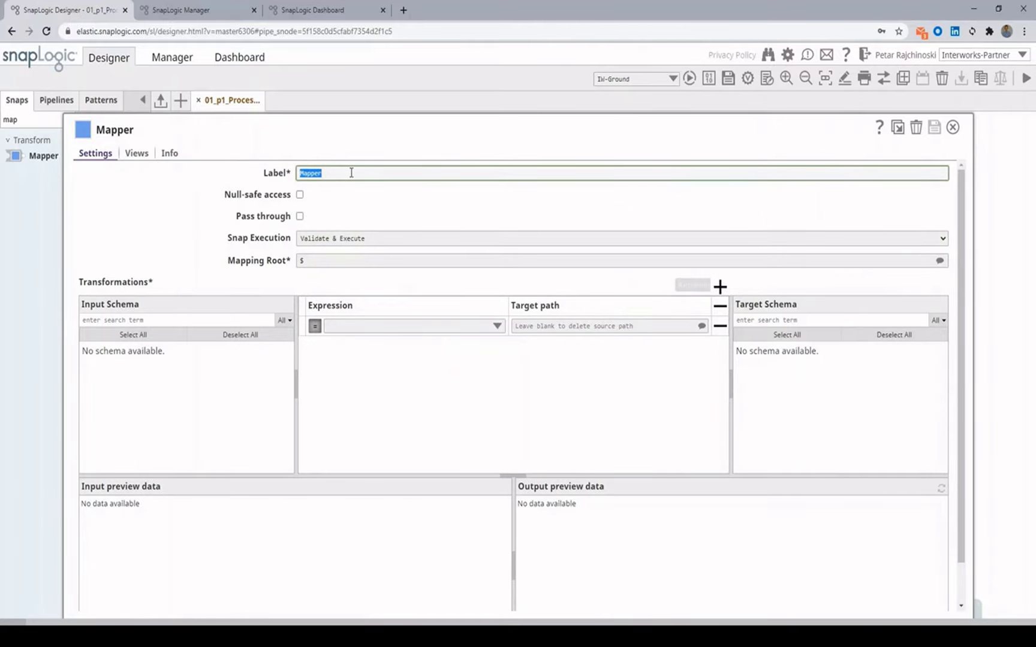
text(Retain )
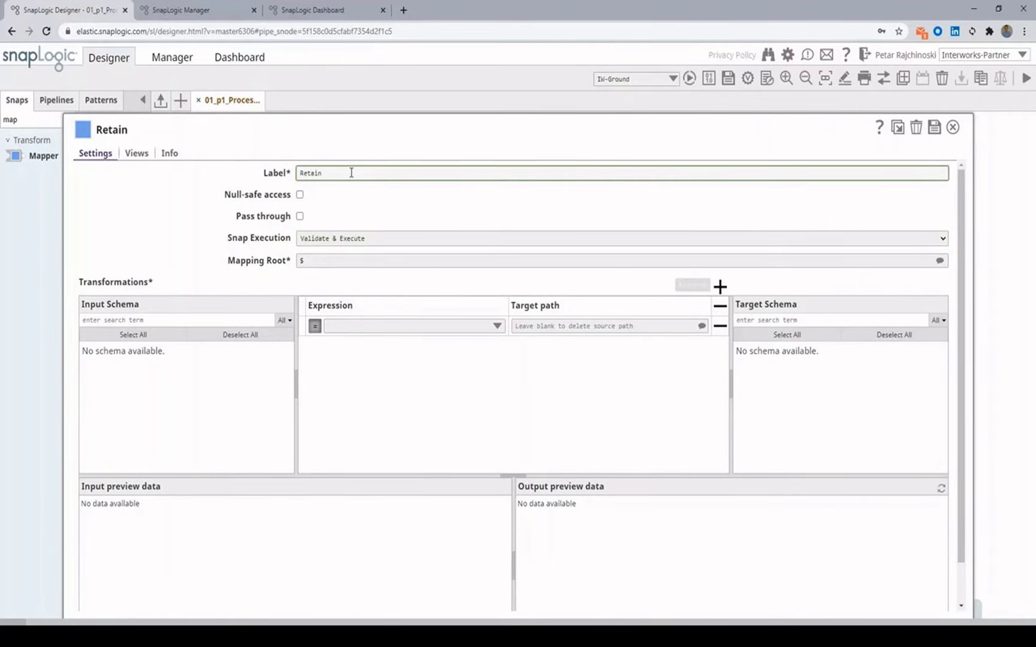
text(structure)
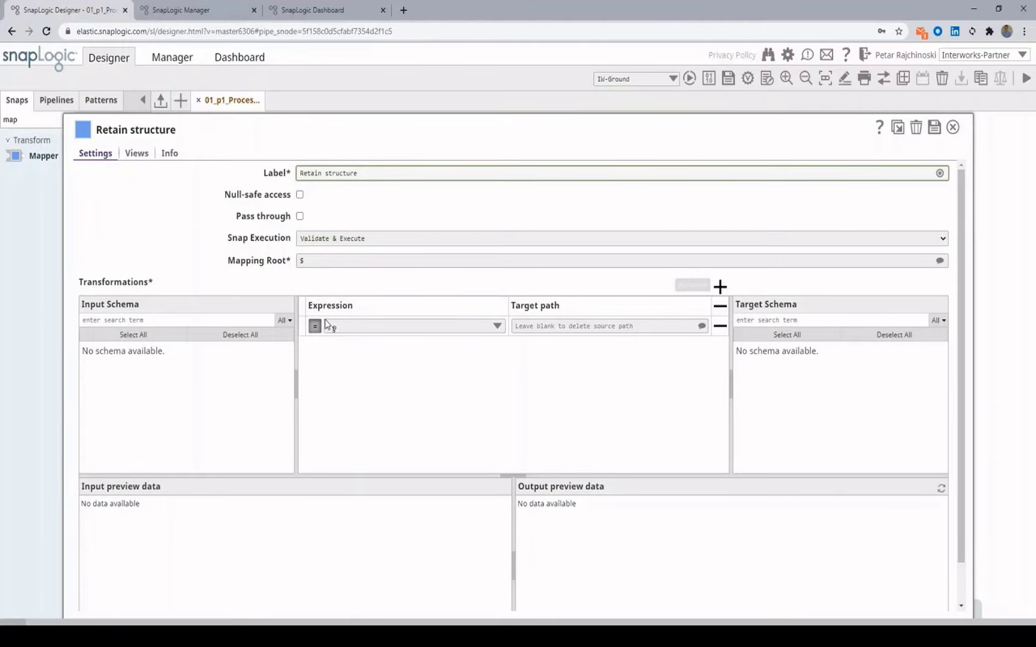
click(327, 326)
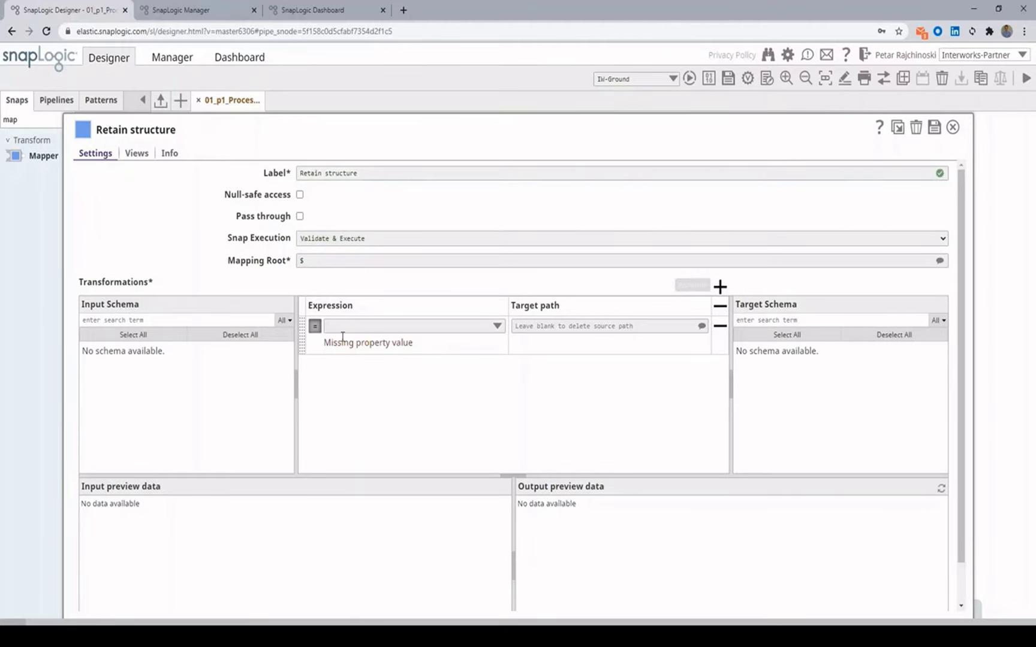
click(498, 327)
scroll(463, 387, down, 10)
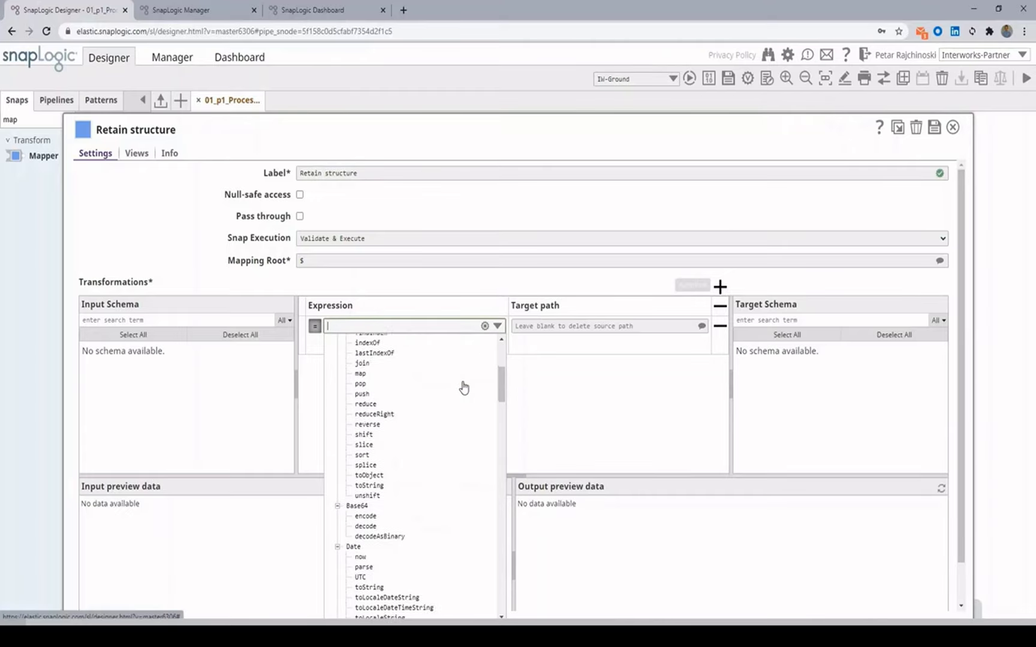
scroll(463, 388, down, 15)
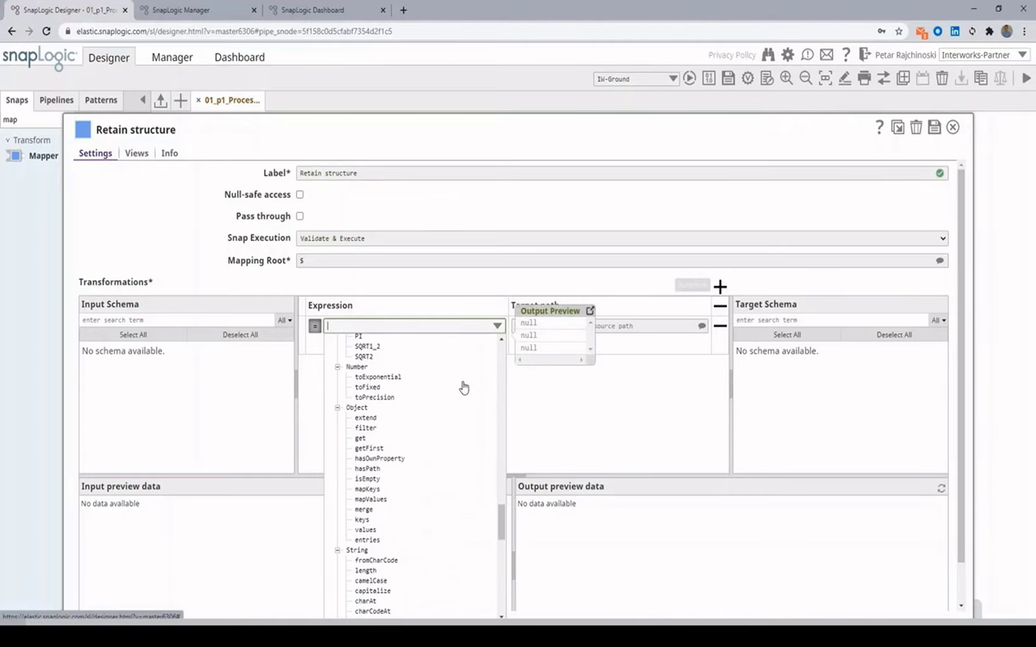
scroll(463, 390, down, 5)
click(572, 404)
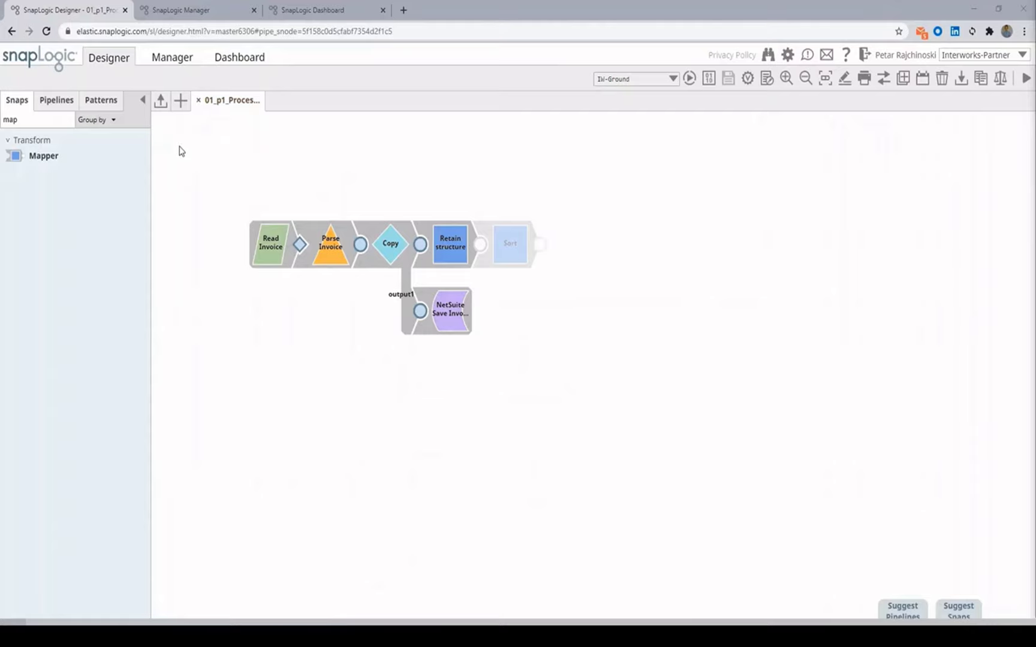
Step: Search 'valida' and add a Data Validator after Retain structure
click(39, 118)
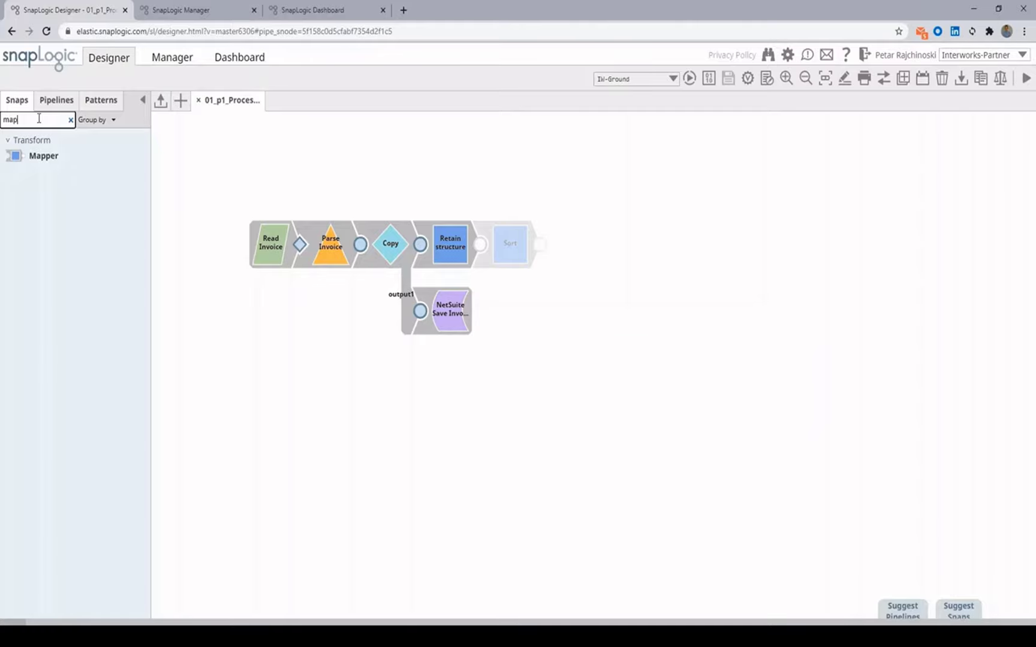
double_click(39, 119)
text(valida)
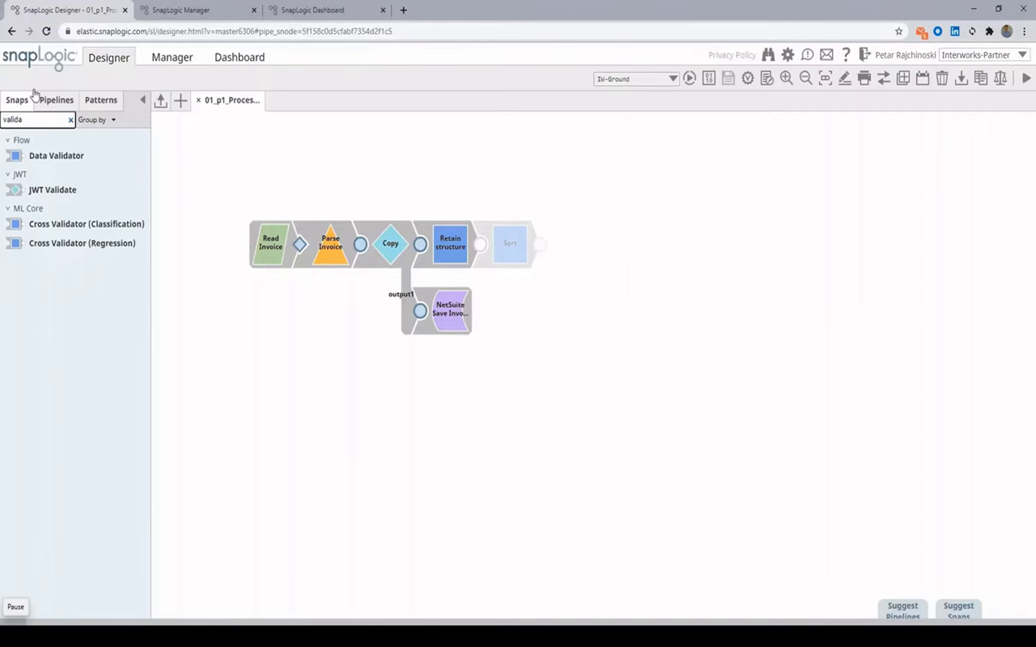
drag(39, 147, 507, 248)
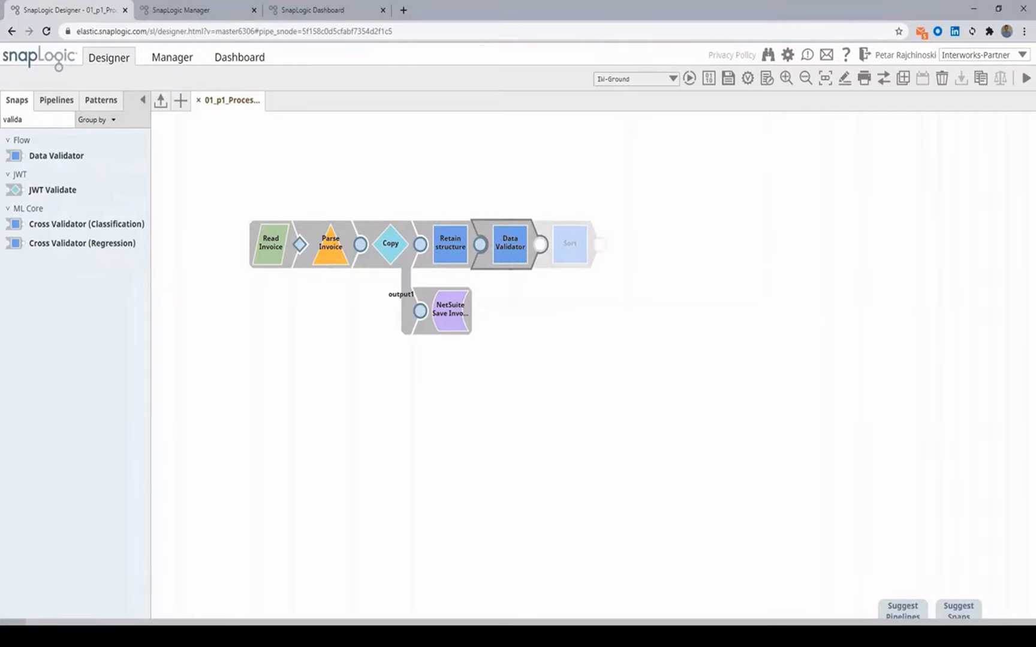
click(513, 245)
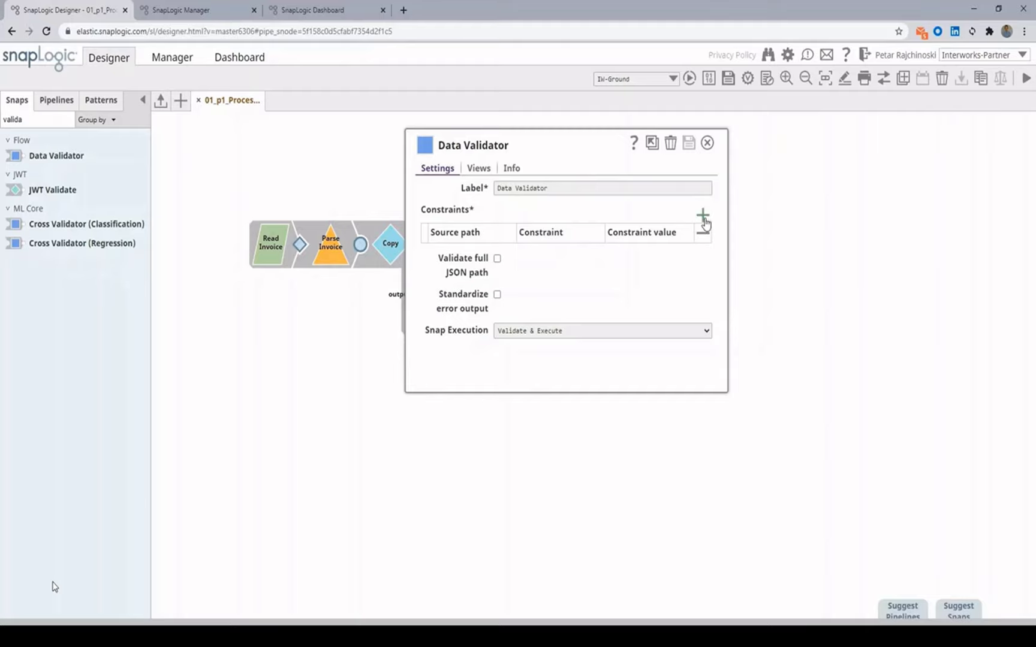
Step: Add constraint rows and make the first rule a Type = string check on the pasted source path
click(703, 217)
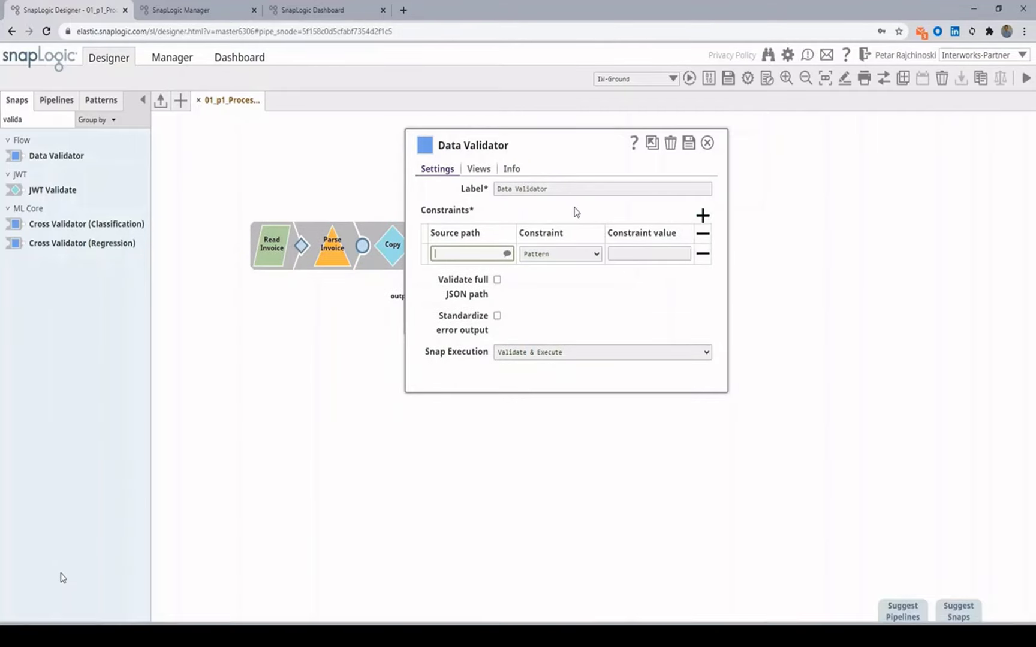
click(702, 217)
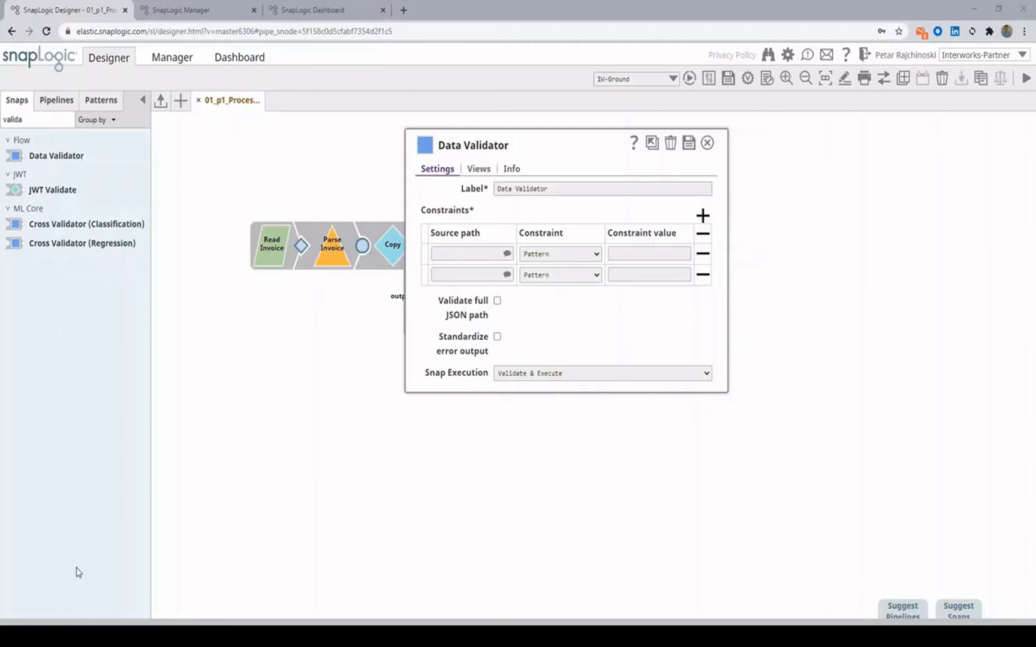
click(461, 252)
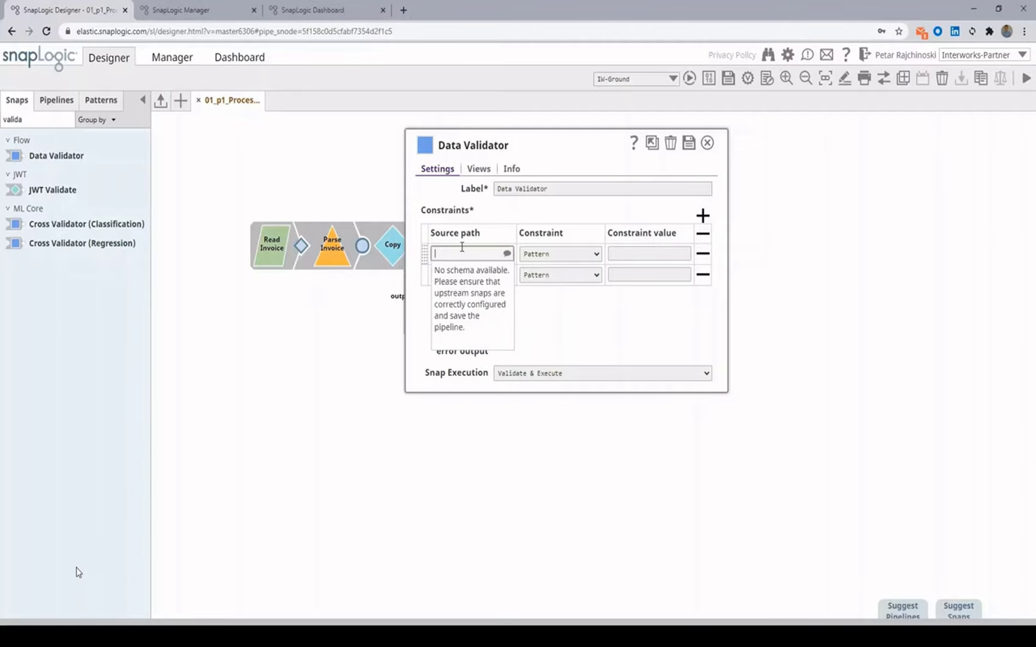
key(ctrl+v)
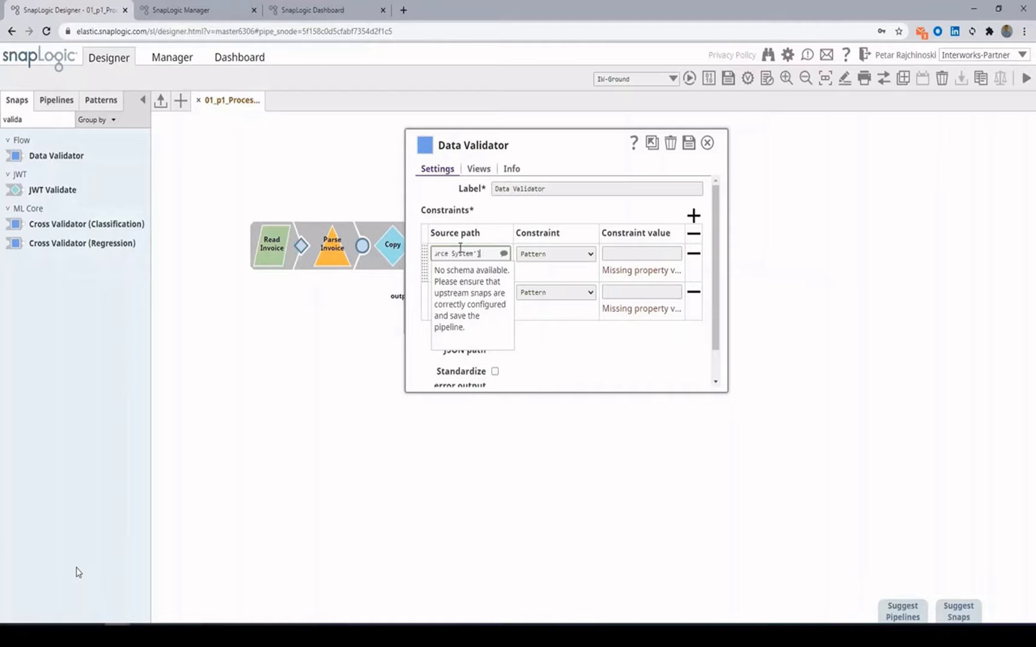
click(560, 255)
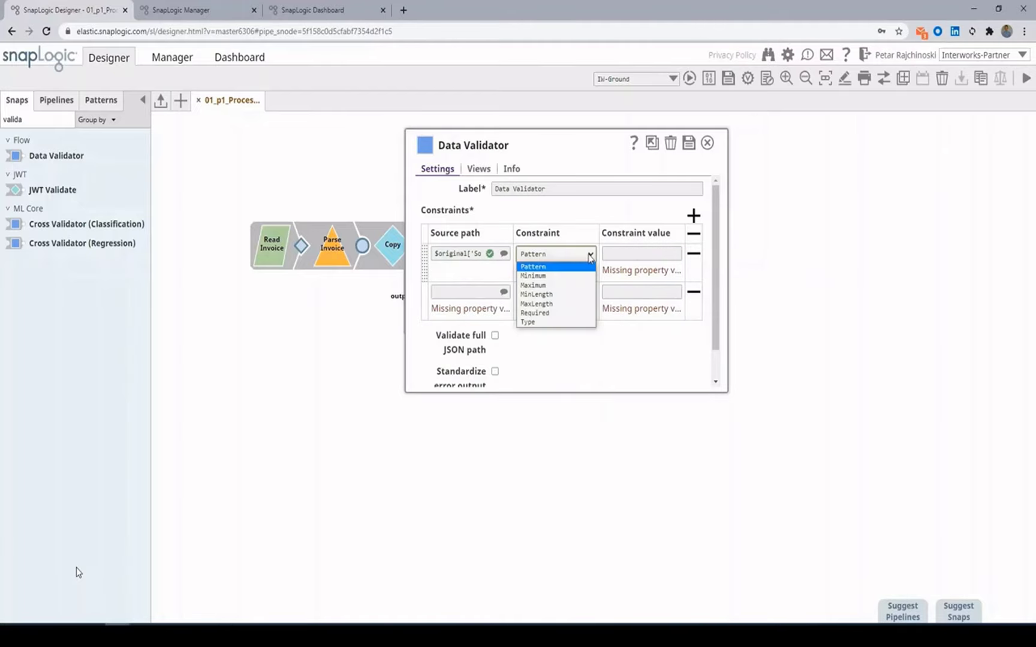
click(547, 323)
click(626, 249)
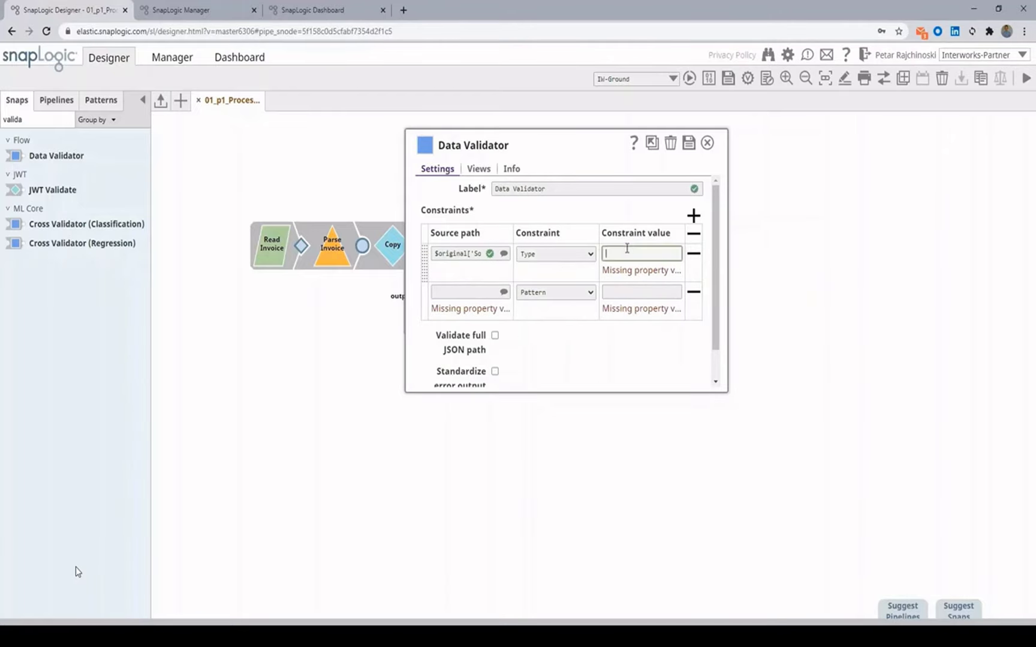
text(string)
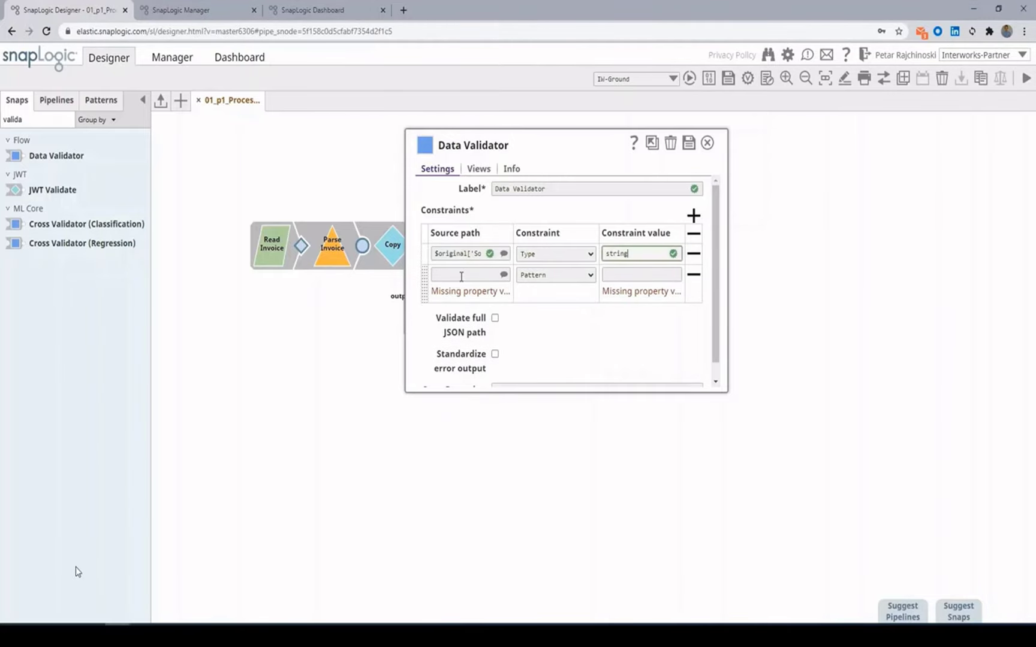
Step: Add a second rule on the same source path: MaxLength 10
click(460, 275)
key(ctrl+v)
click(574, 277)
click(622, 272)
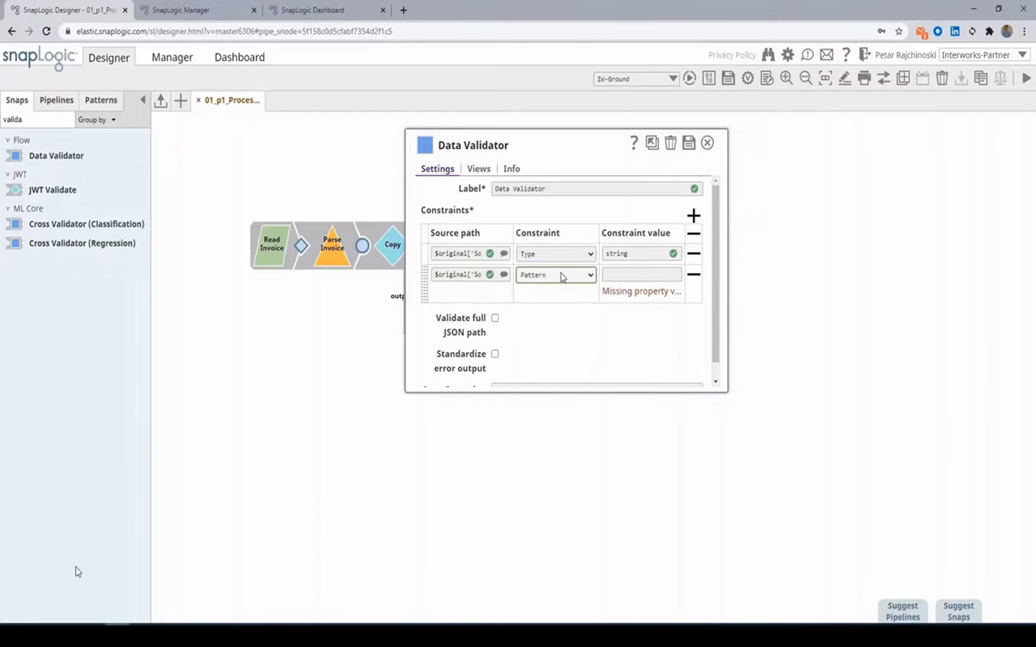
click(584, 275)
click(549, 326)
click(612, 277)
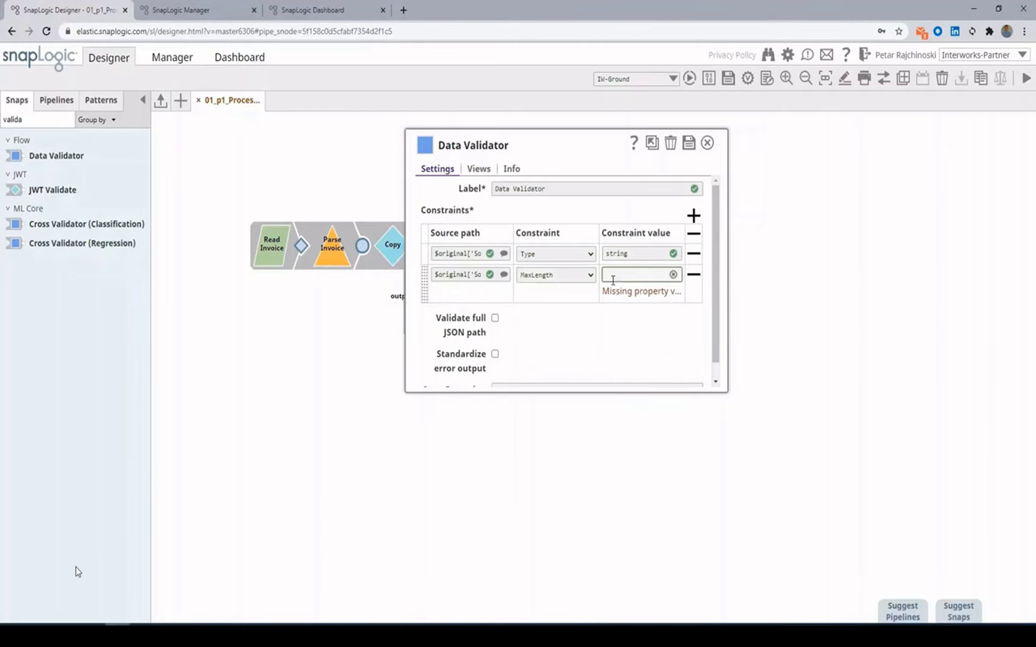
text(10)
Step: Add third and fourth rules on the source path, each MinLength 1
click(694, 216)
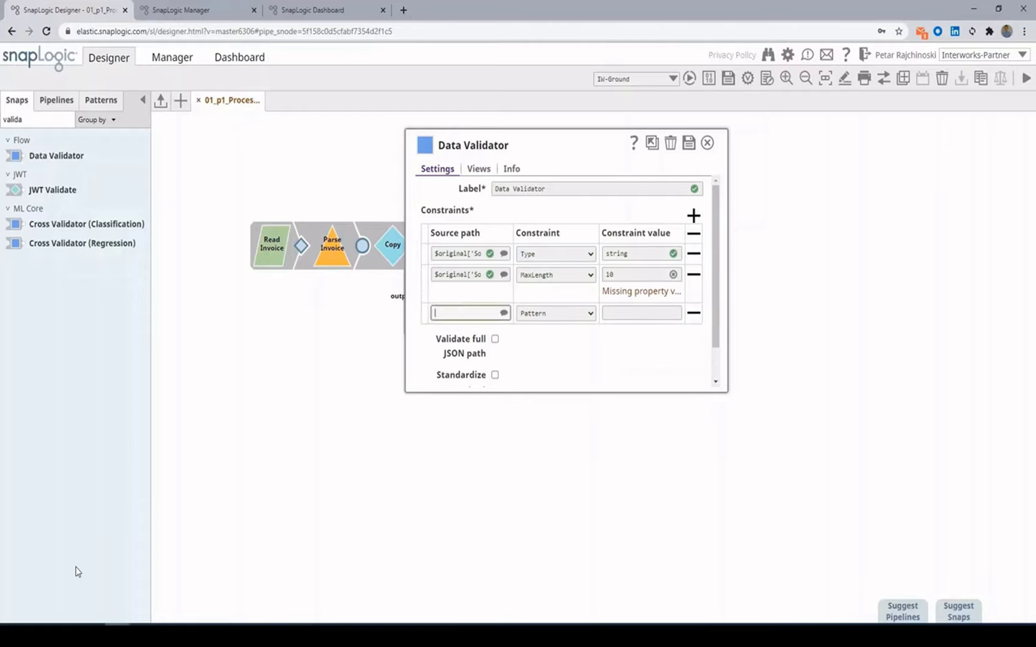
key(ctrl+v)
click(557, 296)
click(563, 335)
click(636, 296)
text(1)
click(694, 215)
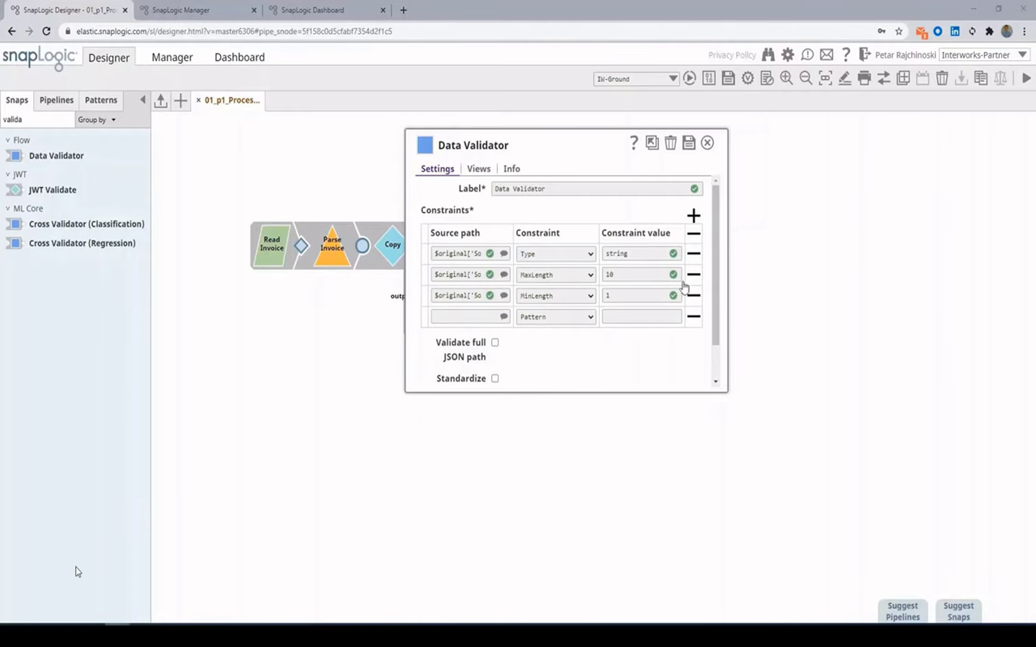
key(ctrl+v)
click(556, 317)
click(555, 363)
click(640, 317)
text(1)
Step: Name the validator 'Validate Vendor Bill Invoice' and close its settings
triple_click(571, 188)
text(Validate Ven)
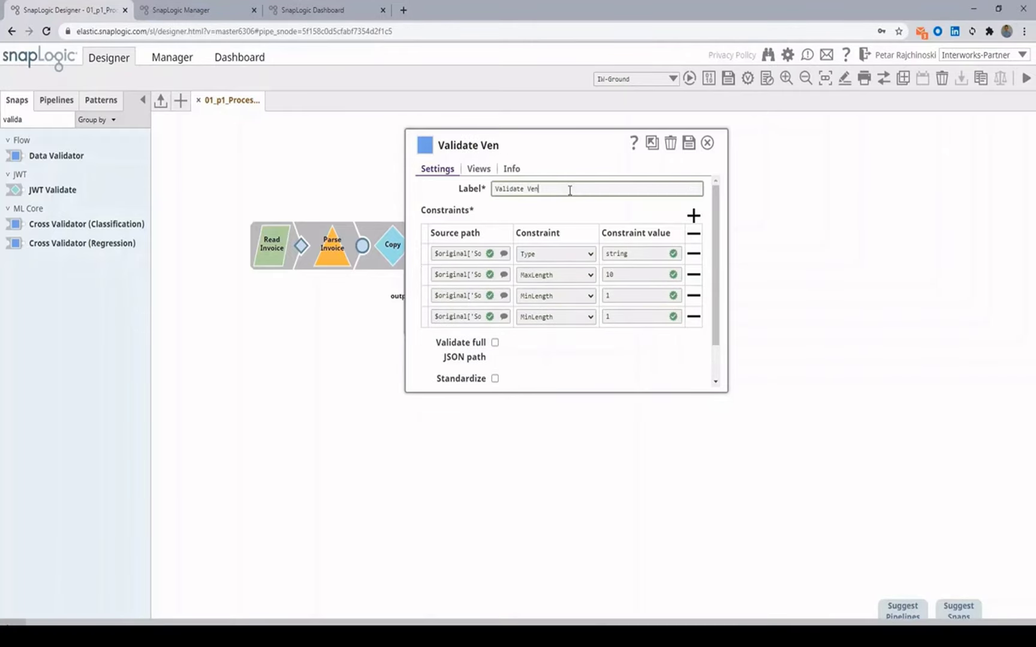
text(dor Bill Invoice)
key(Return)
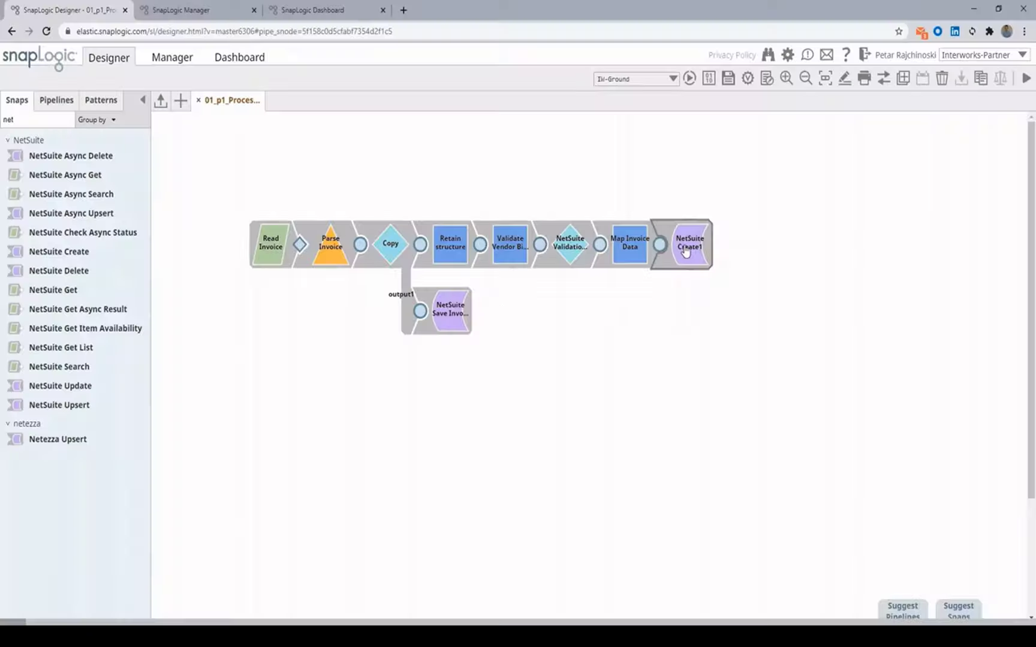
Step: Set NetSuite Create1's object to Invoice and rename it 'NetSuite Submit Invoice'
click(685, 264)
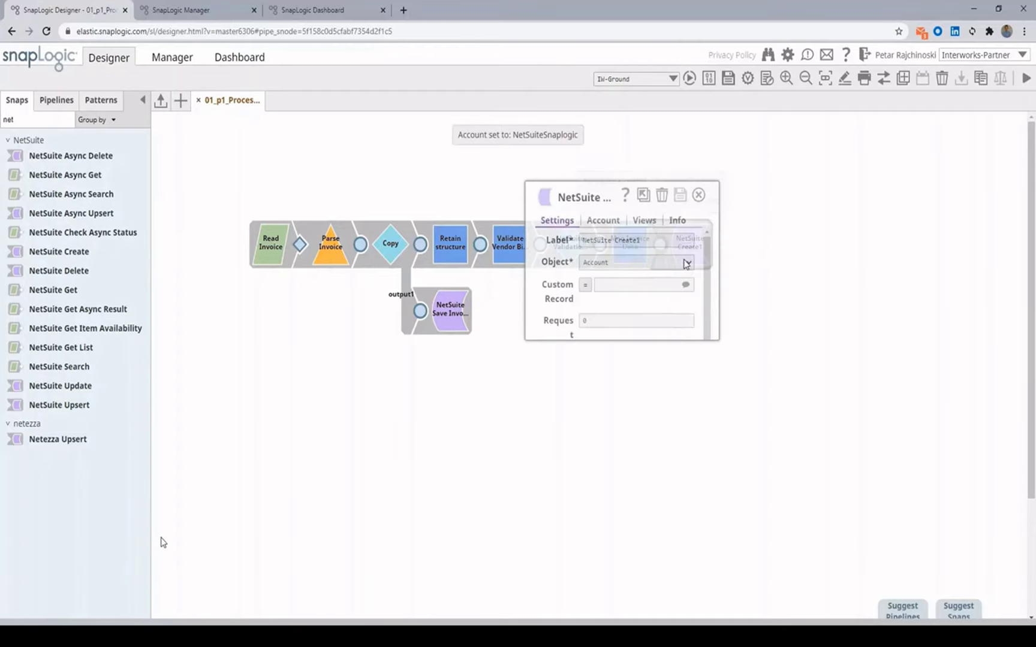
click(695, 210)
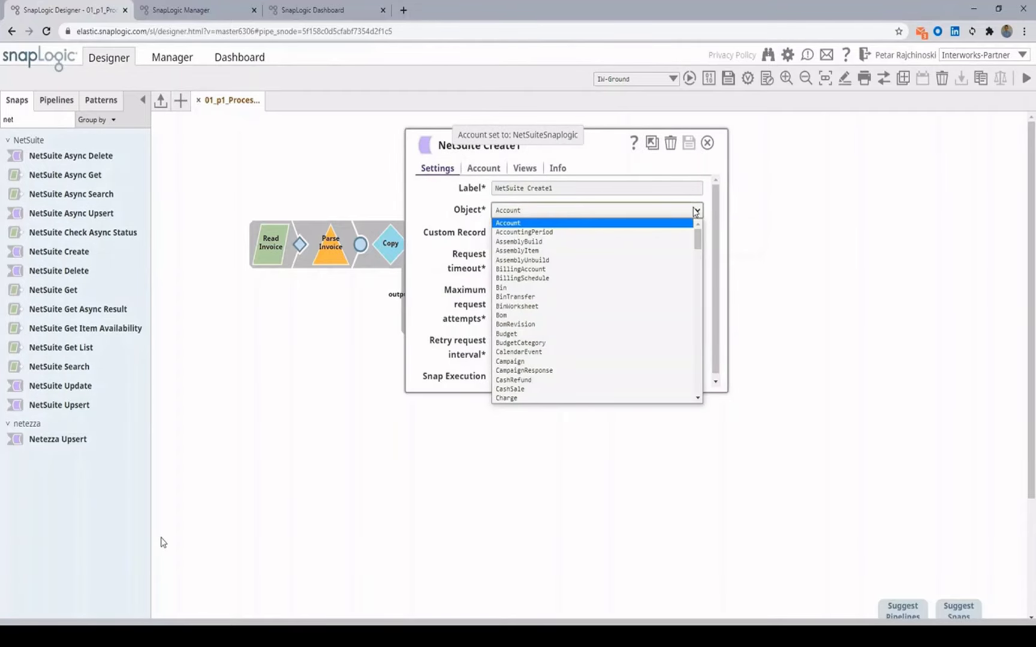
key(i)
scroll(665, 300, down, 3)
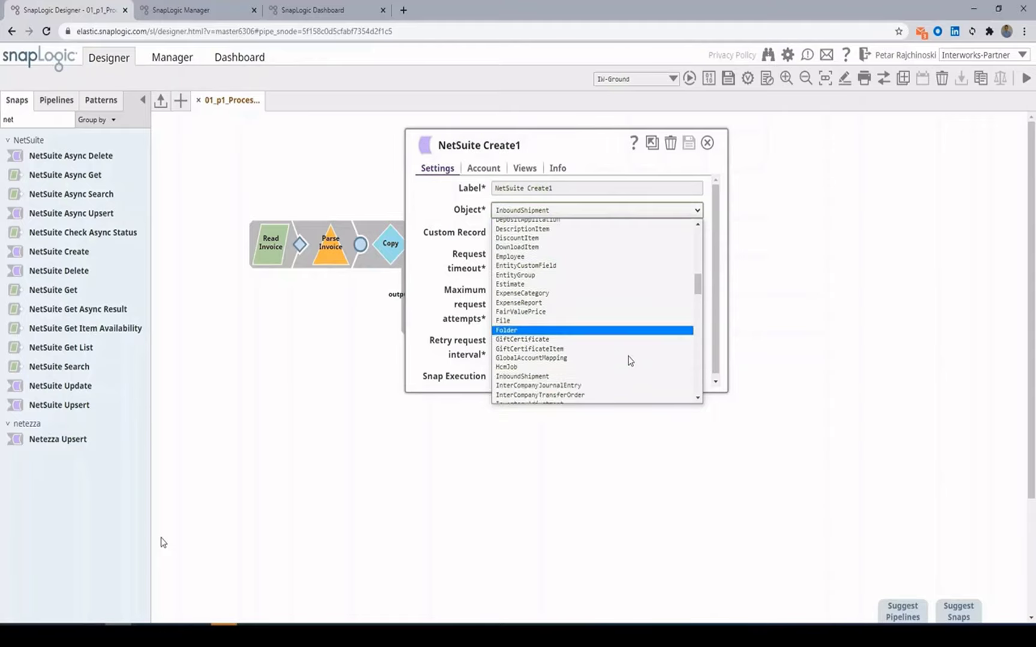
click(600, 353)
triple_click(560, 188)
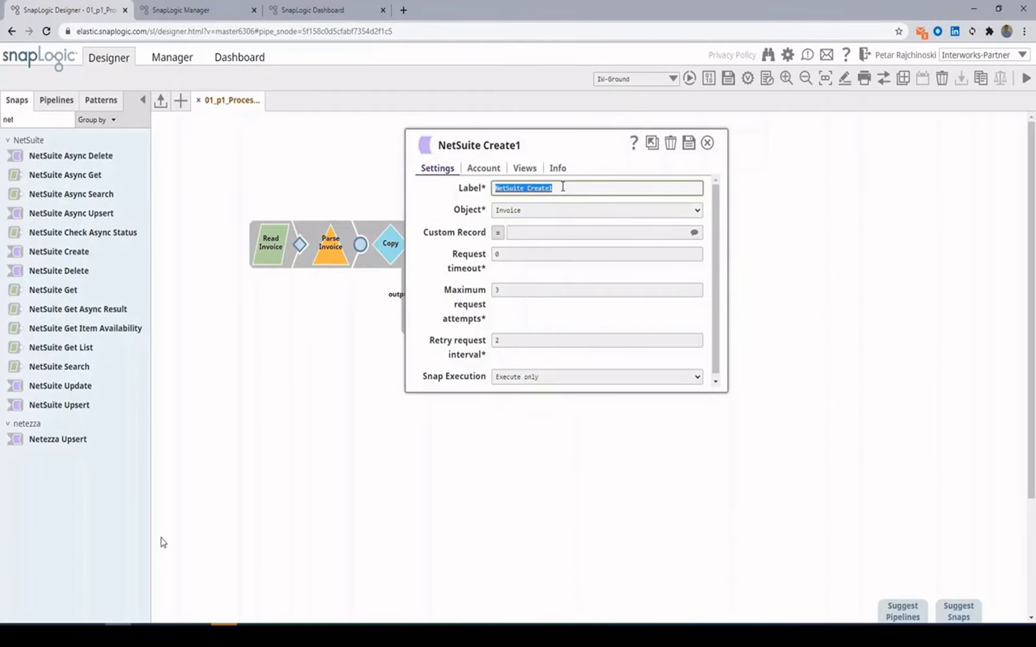
text(NetSuite Submit Invoice)
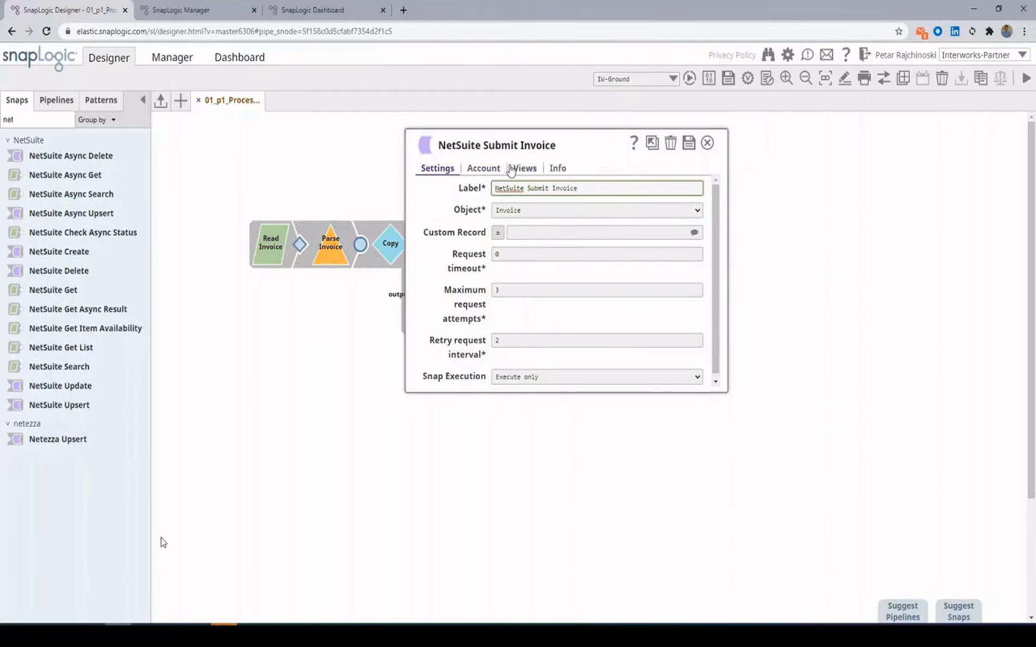
Step: Add an output view to NetSuite Submit Invoice and save its settings
click(518, 168)
click(699, 245)
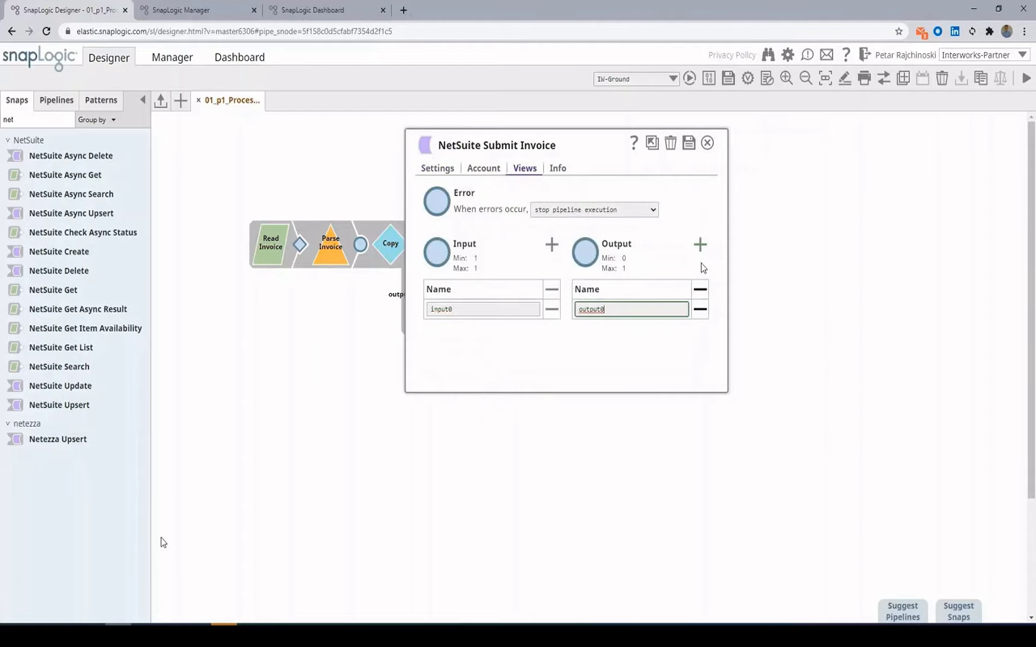
click(689, 143)
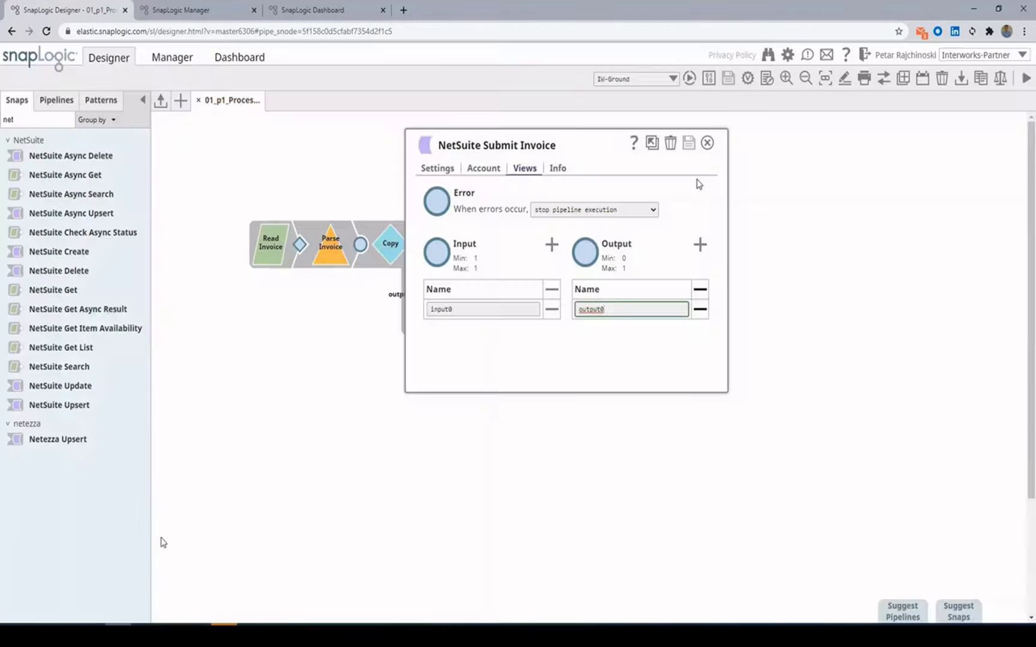
click(710, 146)
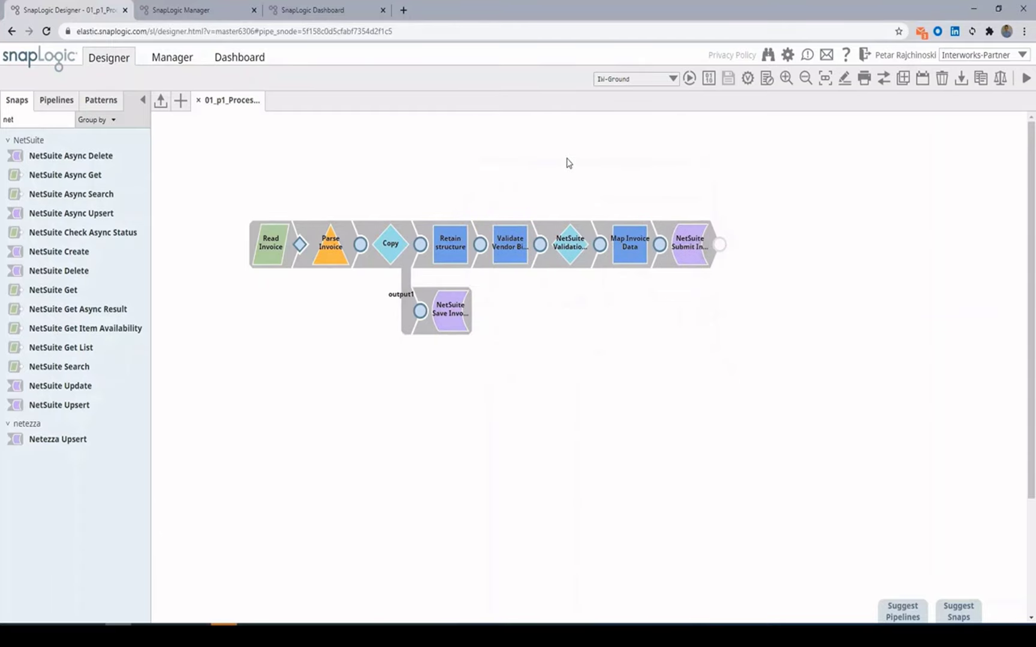
click(35, 123)
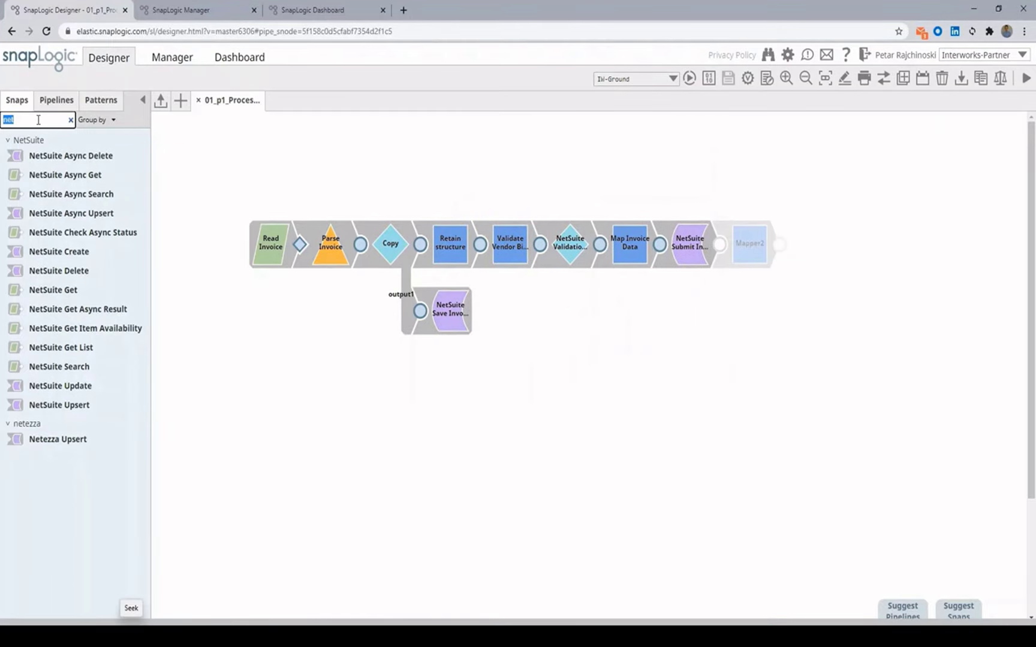
Step: Add an Email Sender with an input view after NetSuite Submit Invoice, named 'Send Confirmation Email'
text(ema)
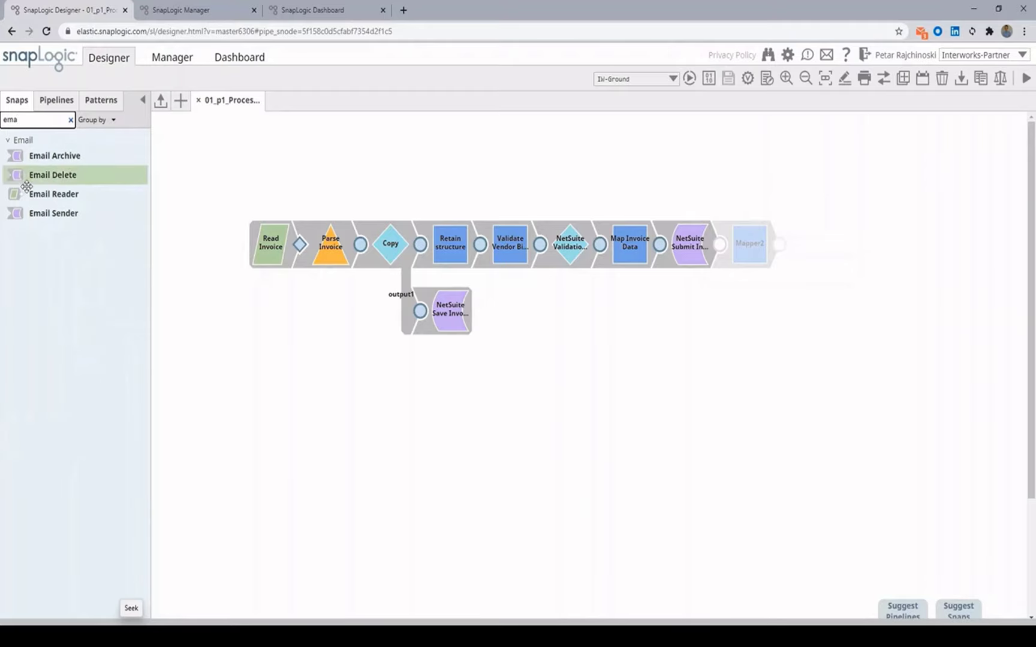
drag(54, 213, 740, 238)
click(528, 170)
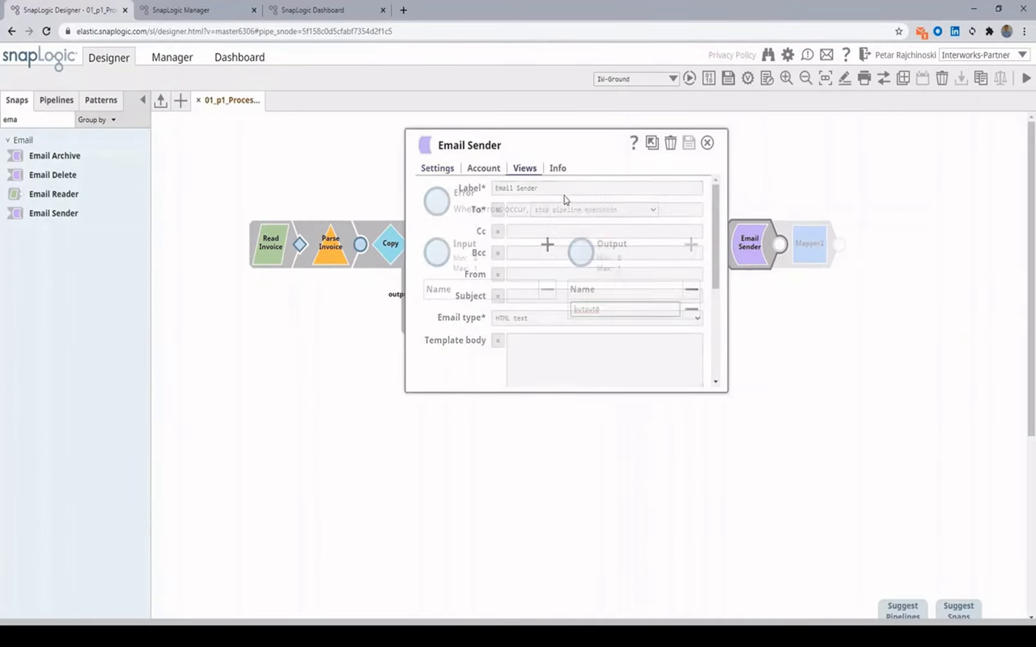
click(551, 246)
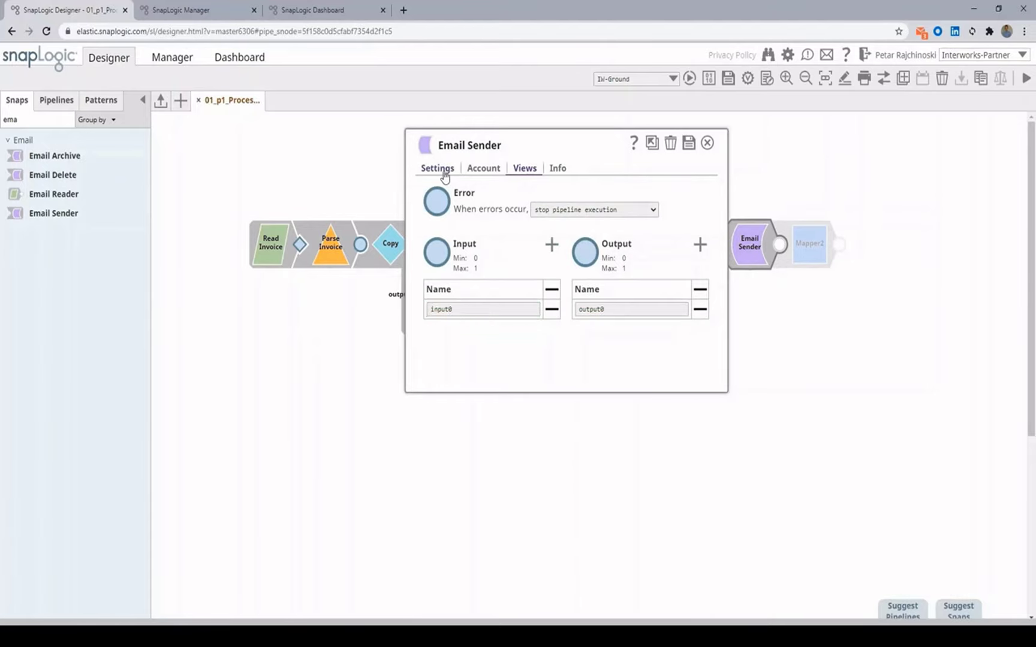
click(439, 170)
triple_click(559, 192)
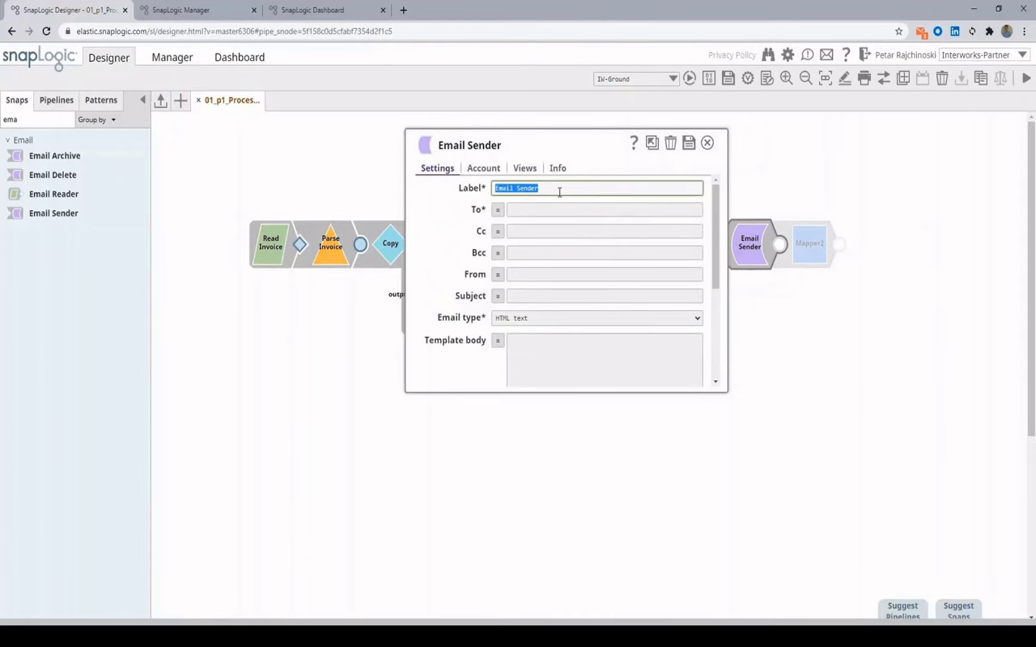
text(Send C)
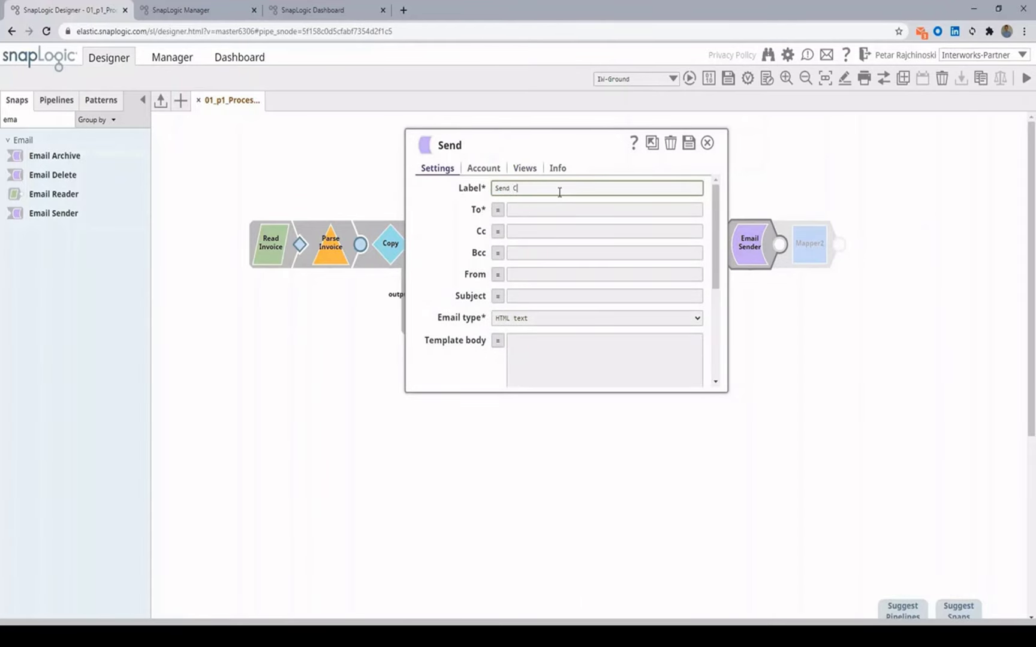
text(onfirmation)
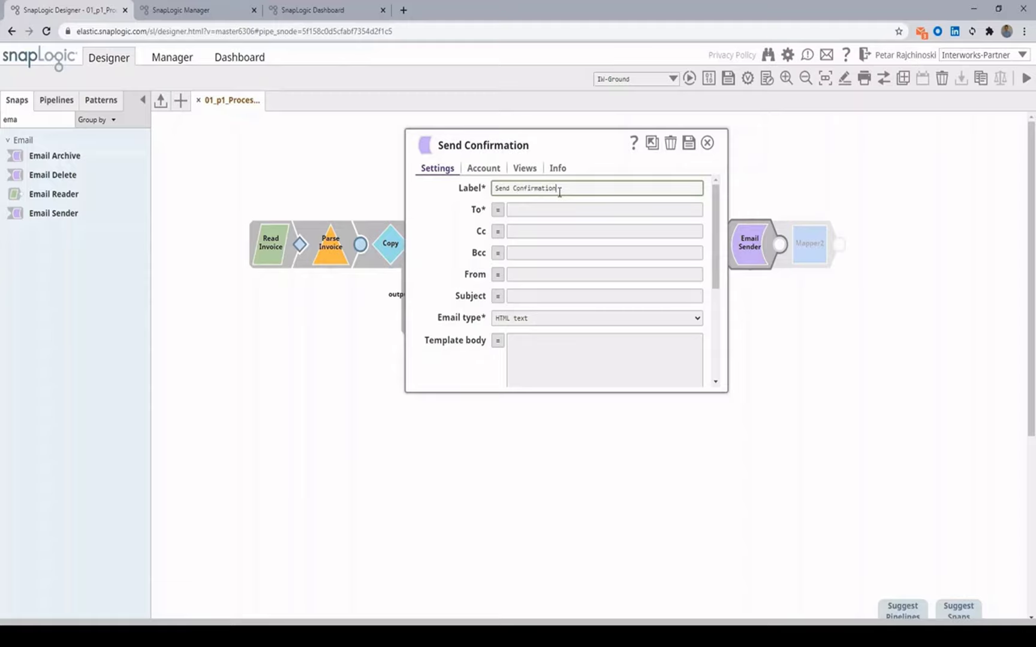
text( Email)
Step: Fill in the recipient's e-mail address and apply the changes
click(537, 211)
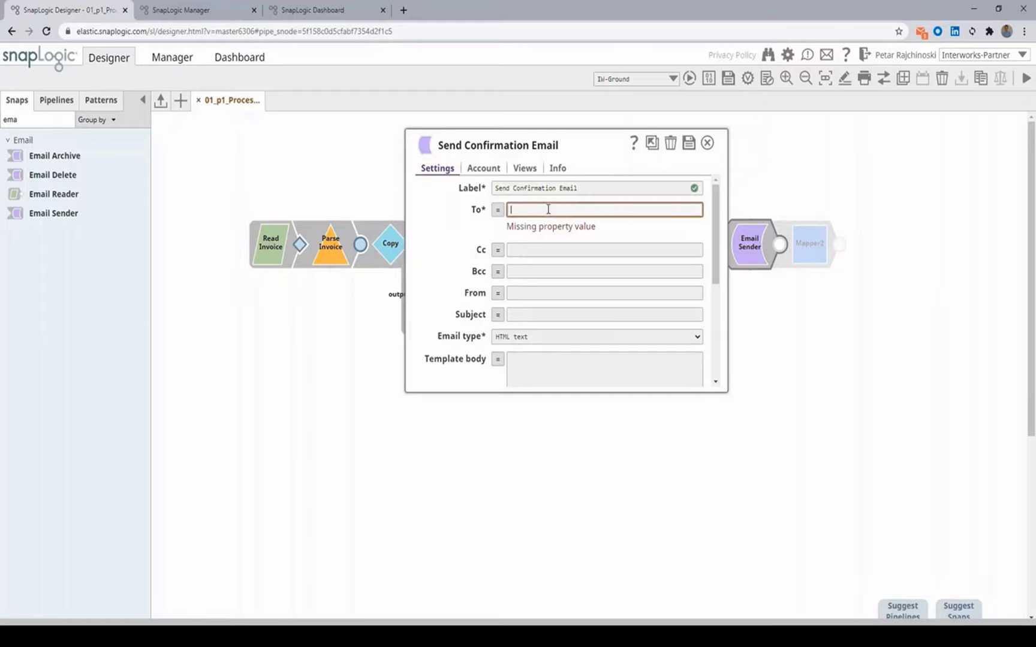
key(ctrl+a)
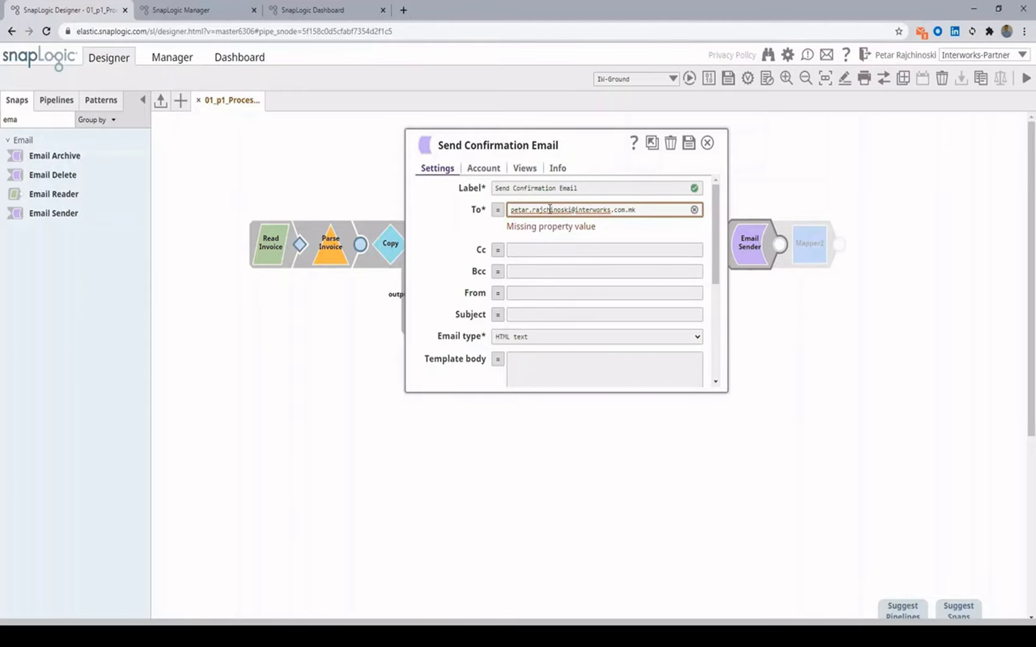
click(566, 355)
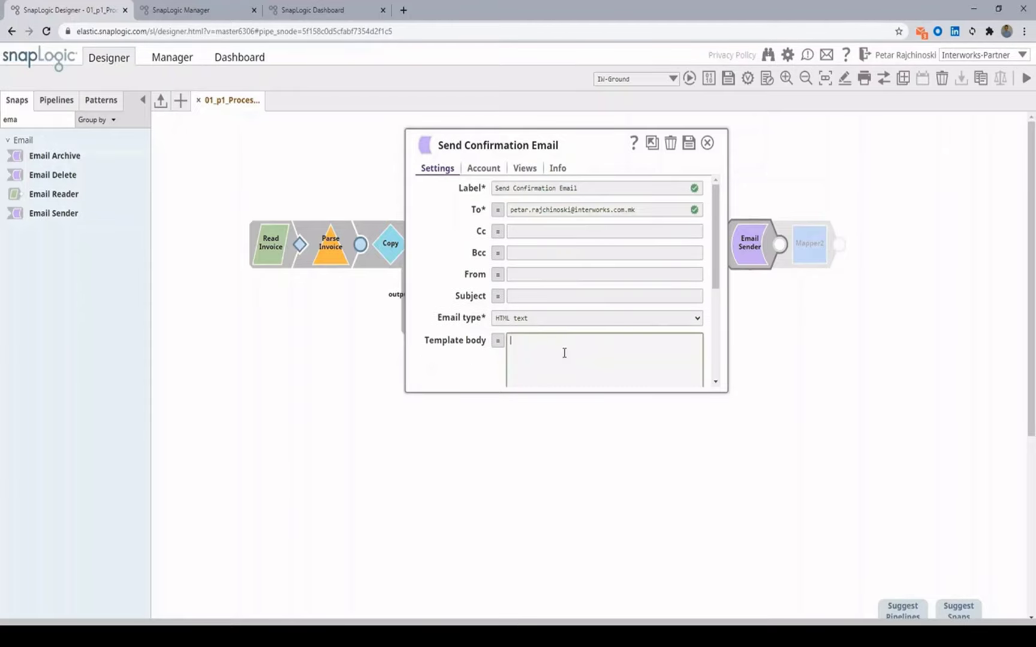
click(707, 145)
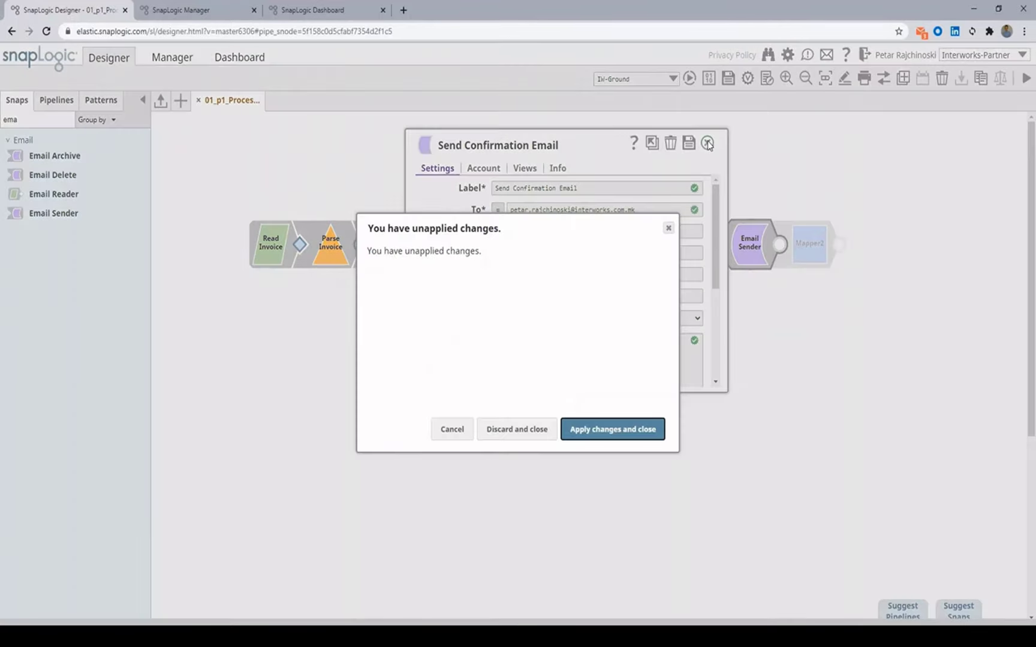
click(588, 430)
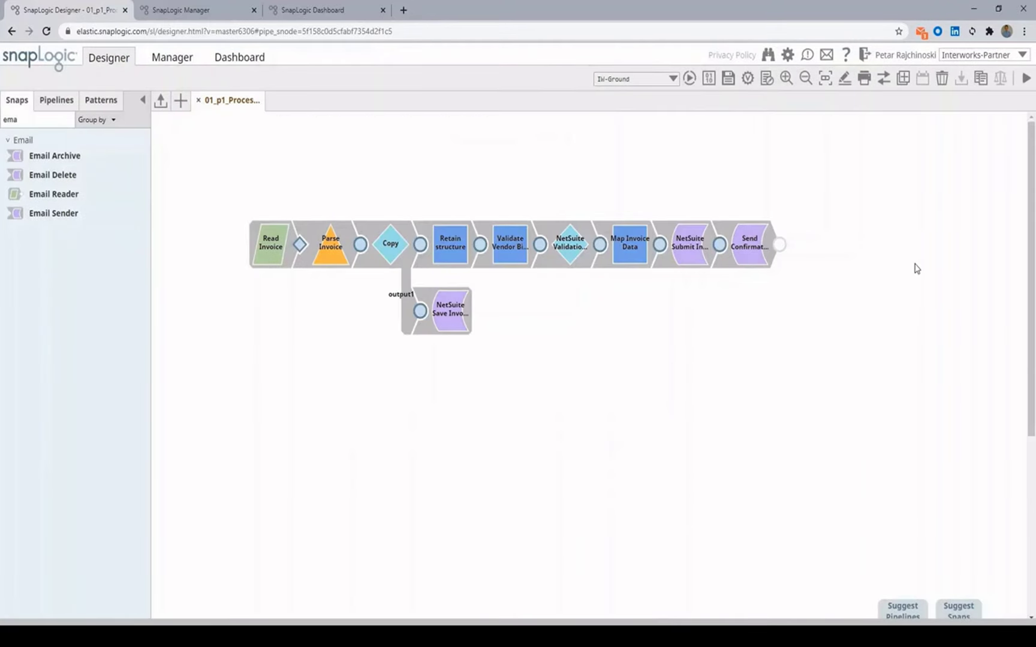
double_click(59, 125)
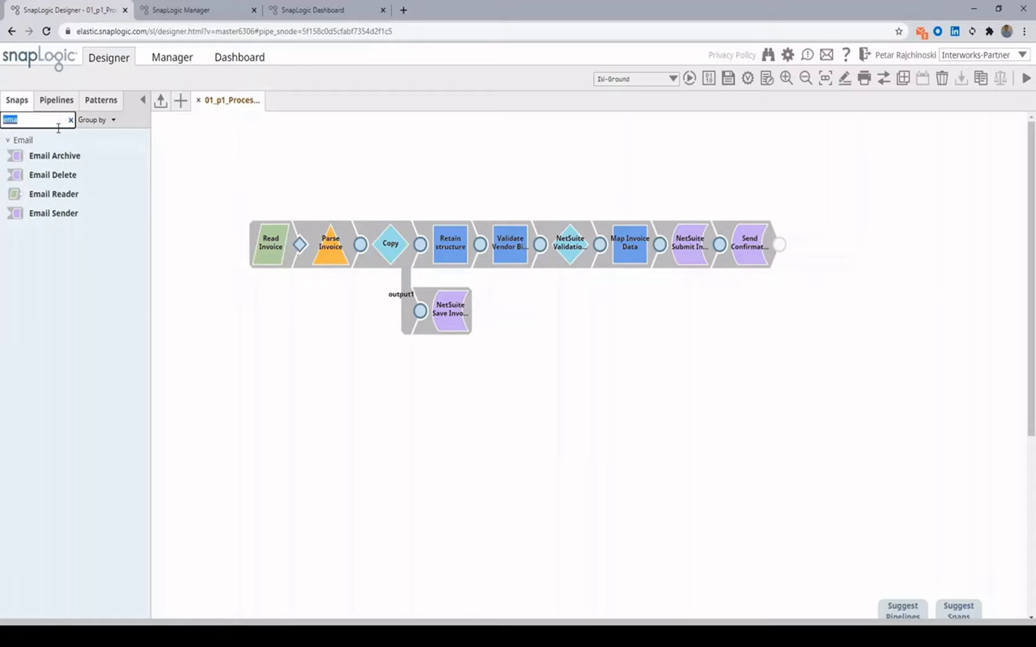
Step: Add a File Delete snap with an input view after Send Confirmation Email
text(file)
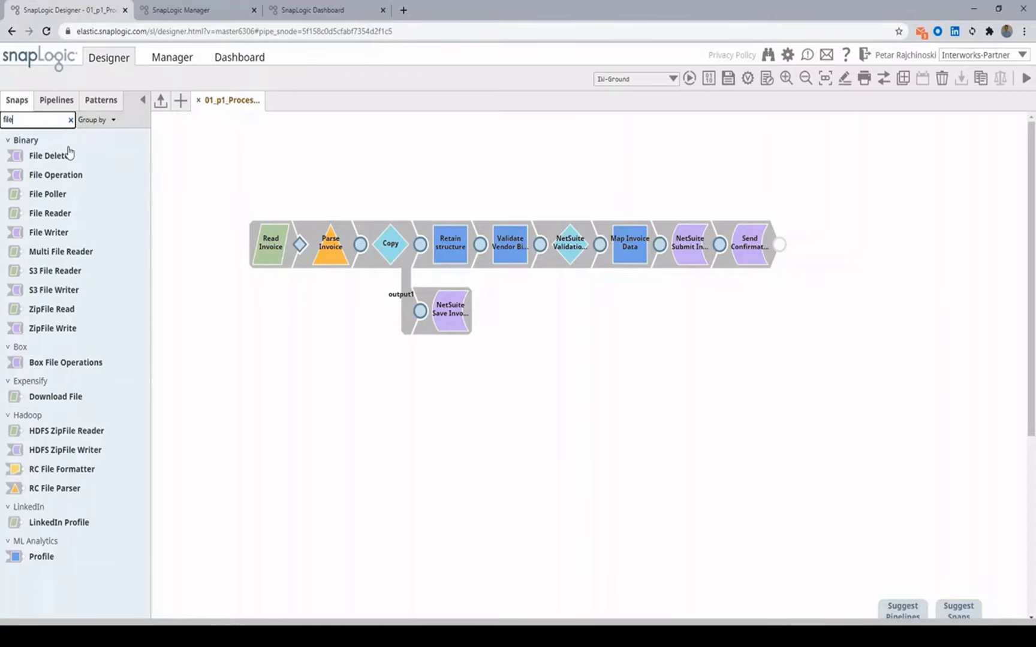
drag(51, 155, 816, 245)
click(818, 243)
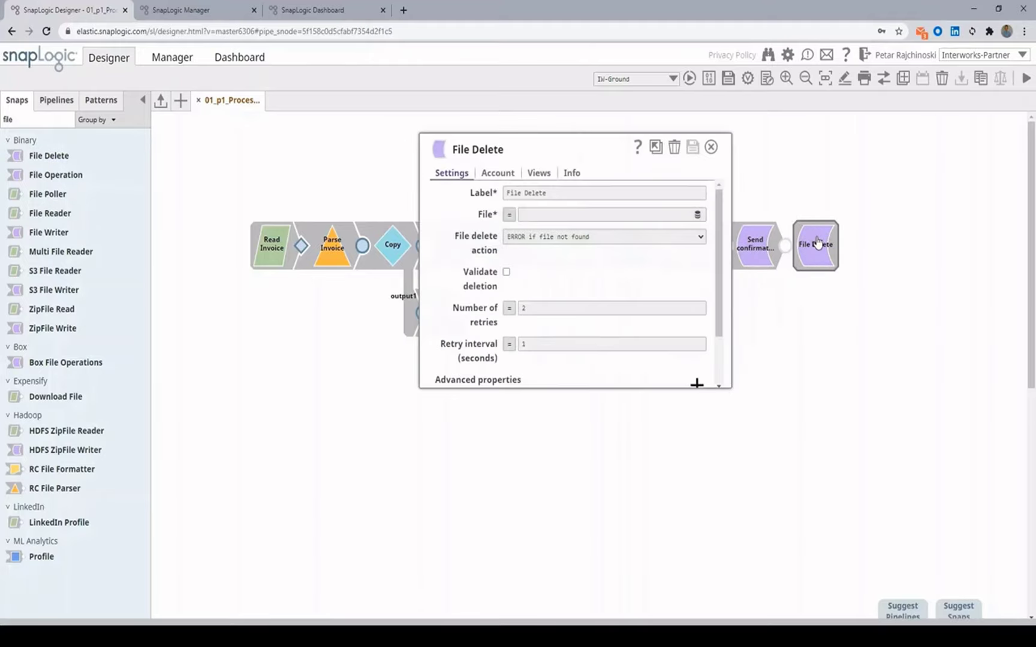
click(515, 170)
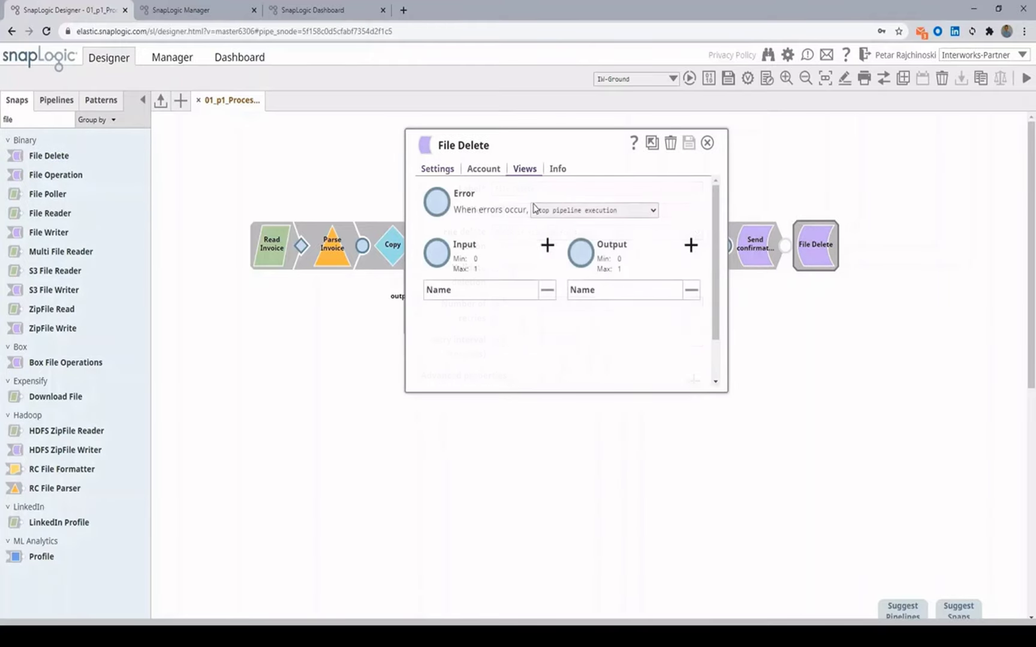
click(551, 246)
click(449, 174)
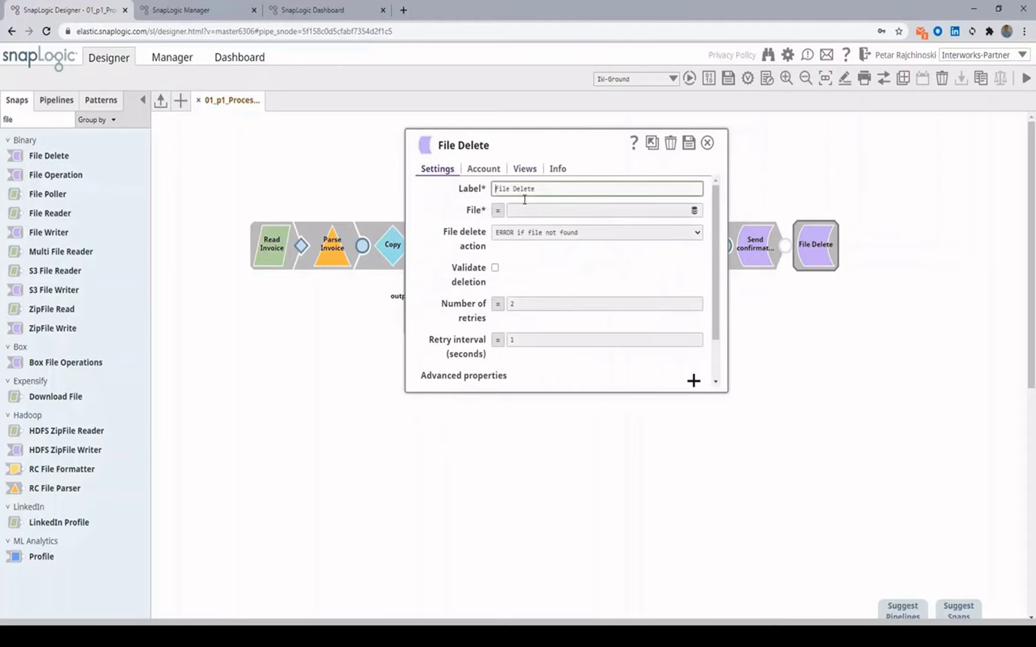
Step: Label the File Delete snap 'Remove the raw input file' and save it
click(533, 210)
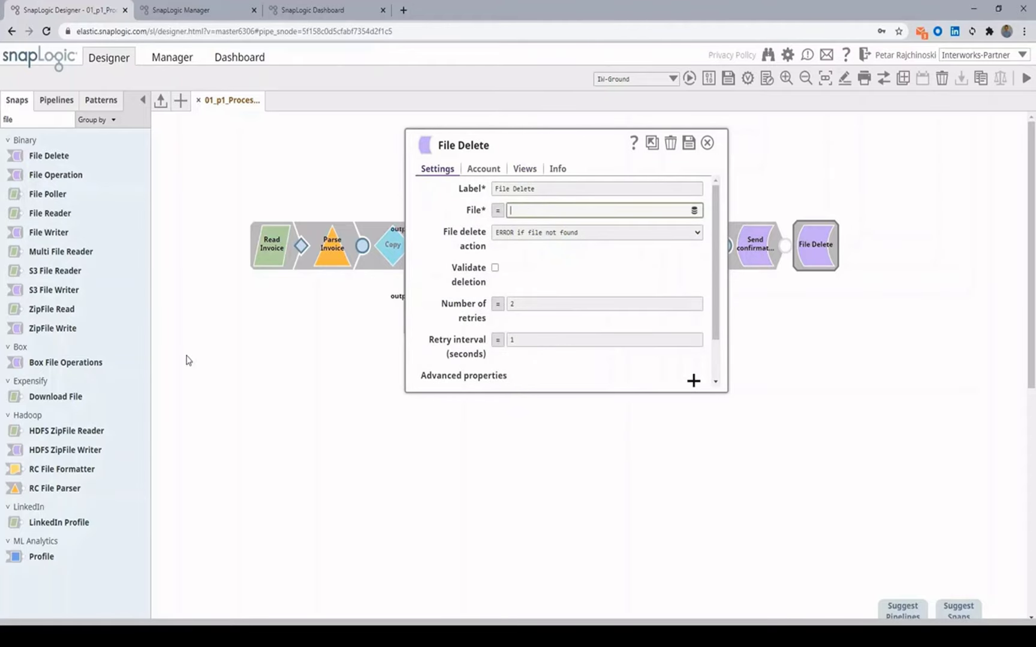
triple_click(554, 188)
text(Rem)
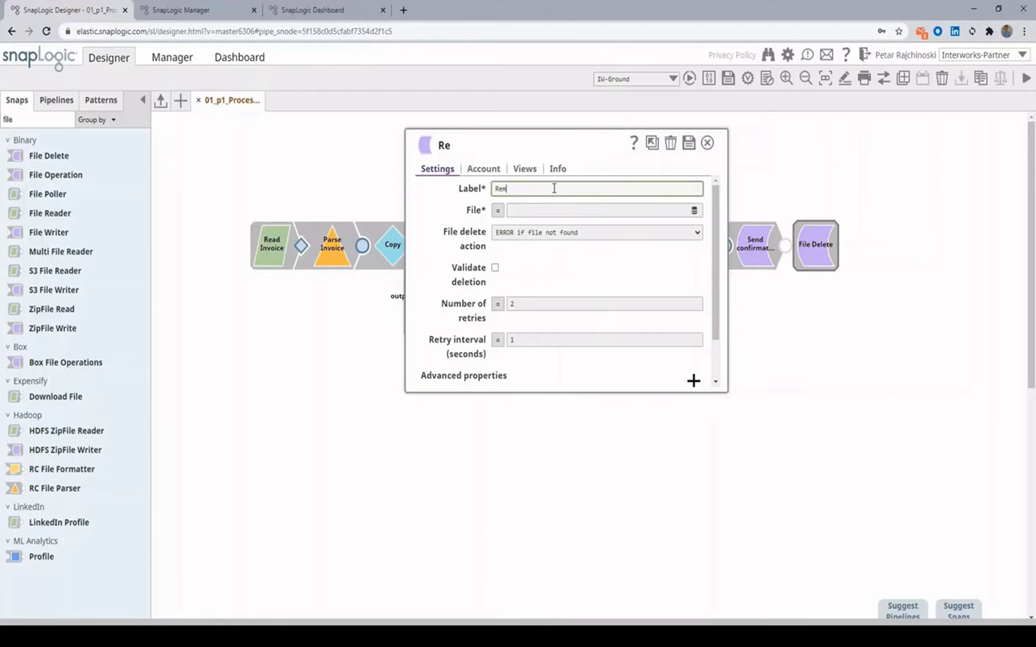
text(ove the raw inp)
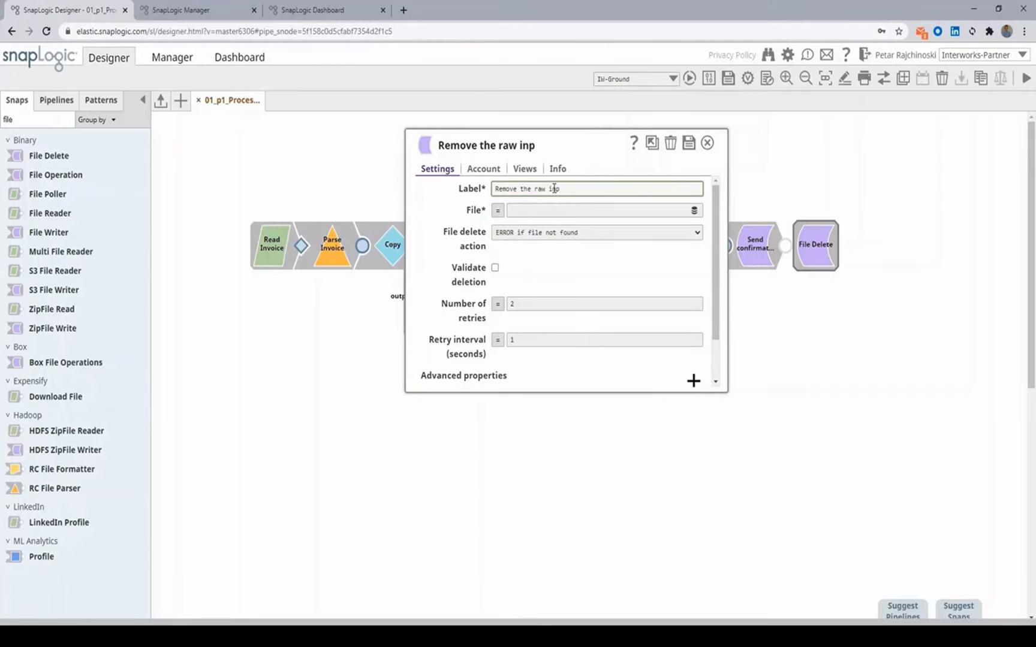
text(ut file)
click(688, 144)
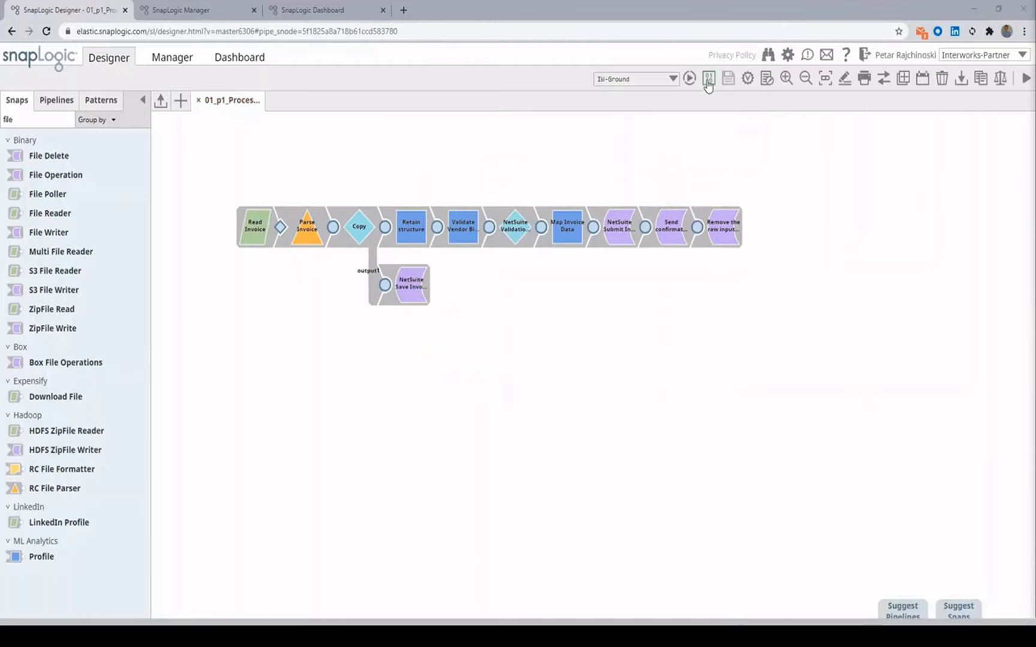
Step: Validate the whole pipeline, then bring up the 01_p1_ProcessInvoice pipeline properties
click(747, 81)
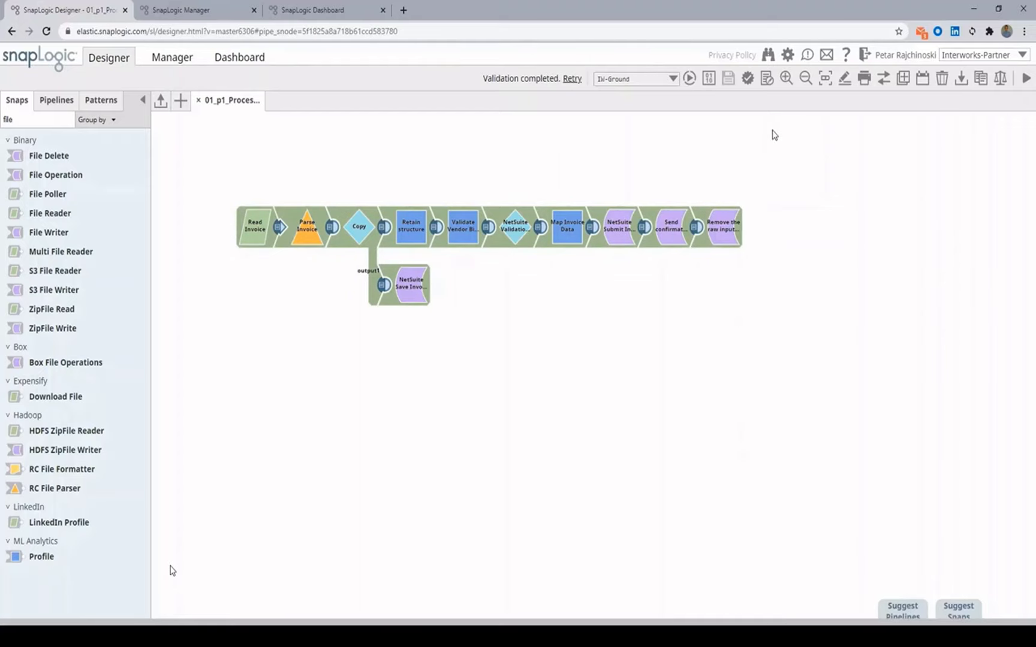
click(771, 81)
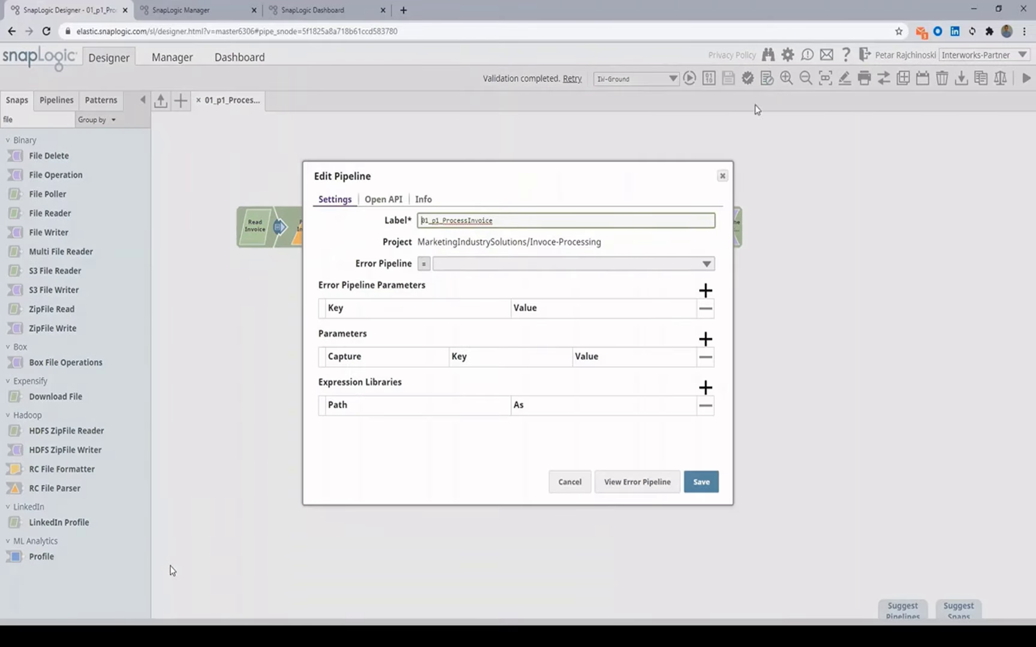
Step: Choose ../shared/ExceptionLog as the error pipeline and add one empty error-parameter row
click(706, 267)
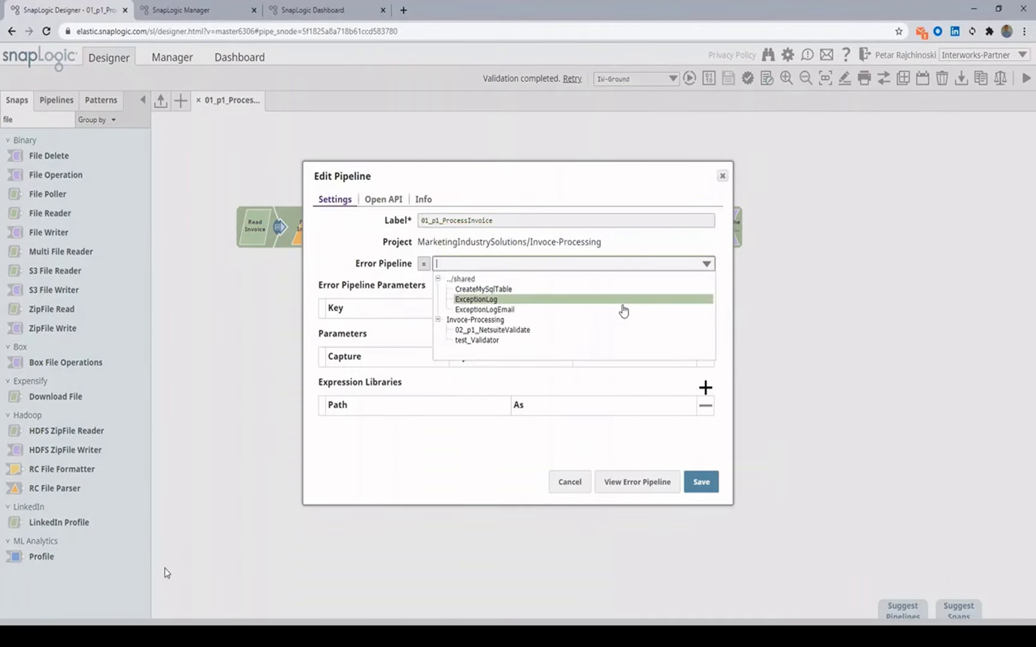
click(556, 304)
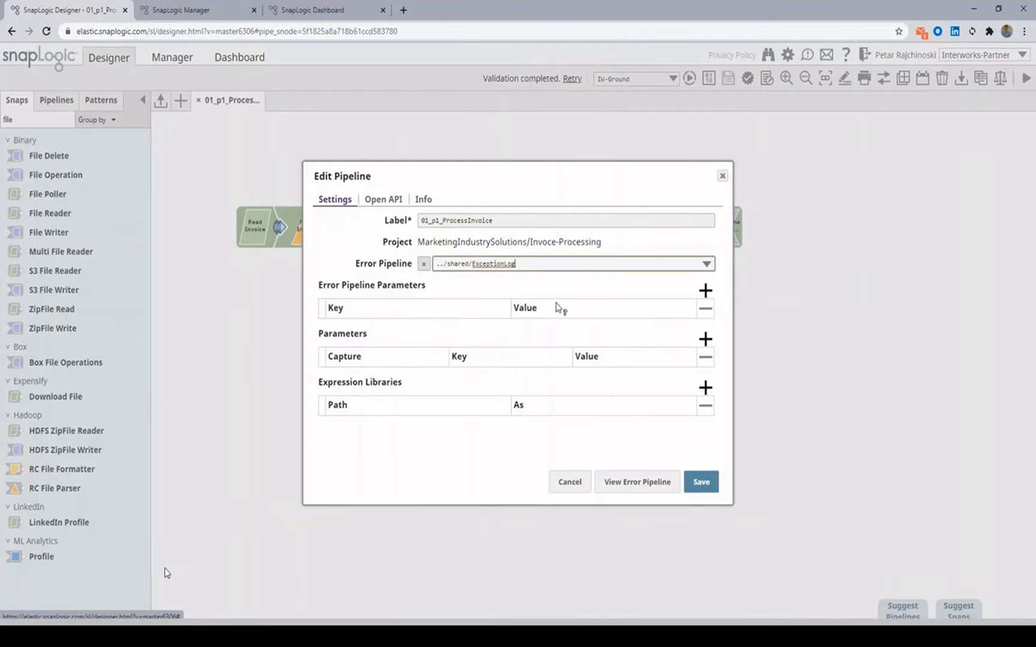
click(705, 291)
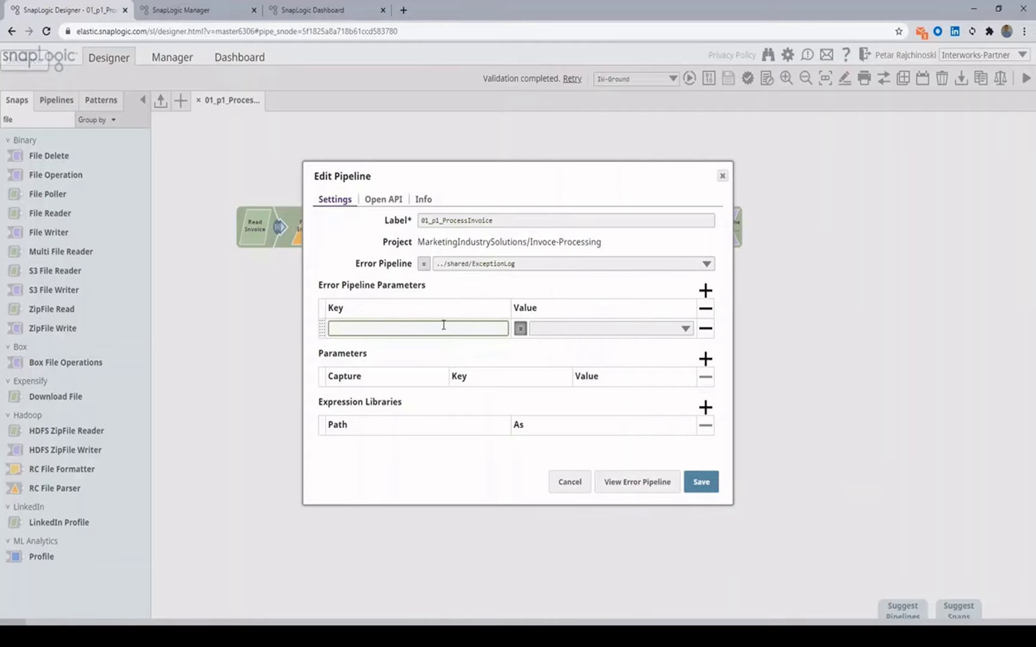
Step: Add error-pipeline parameter SL_PipelineRunID with value pipe.ruuid
text(SL_PipelineRunID)
click(555, 329)
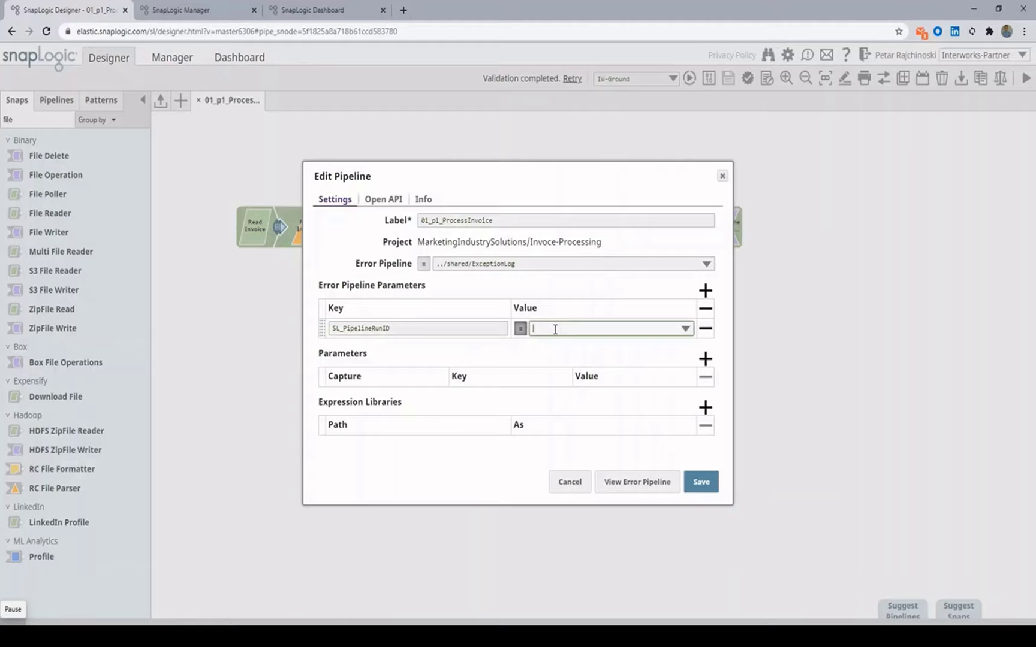
click(685, 328)
text(id)
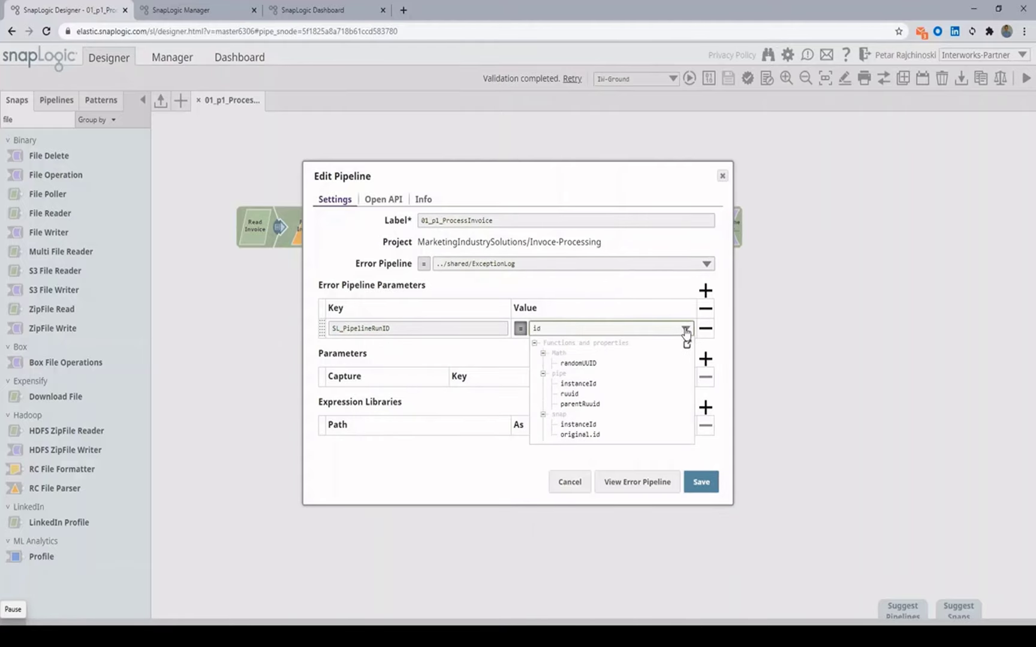
click(650, 386)
Step: Add parameter SL_PipelineName with value pipe.label and save the pipeline settings
click(705, 292)
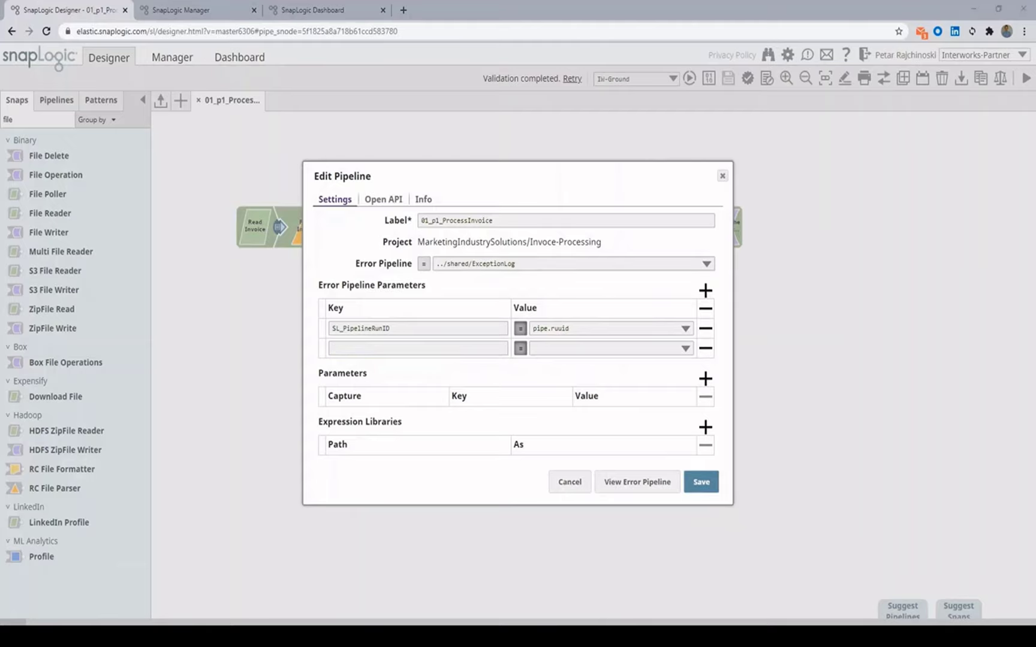
click(402, 348)
text(SL_PipelineName)
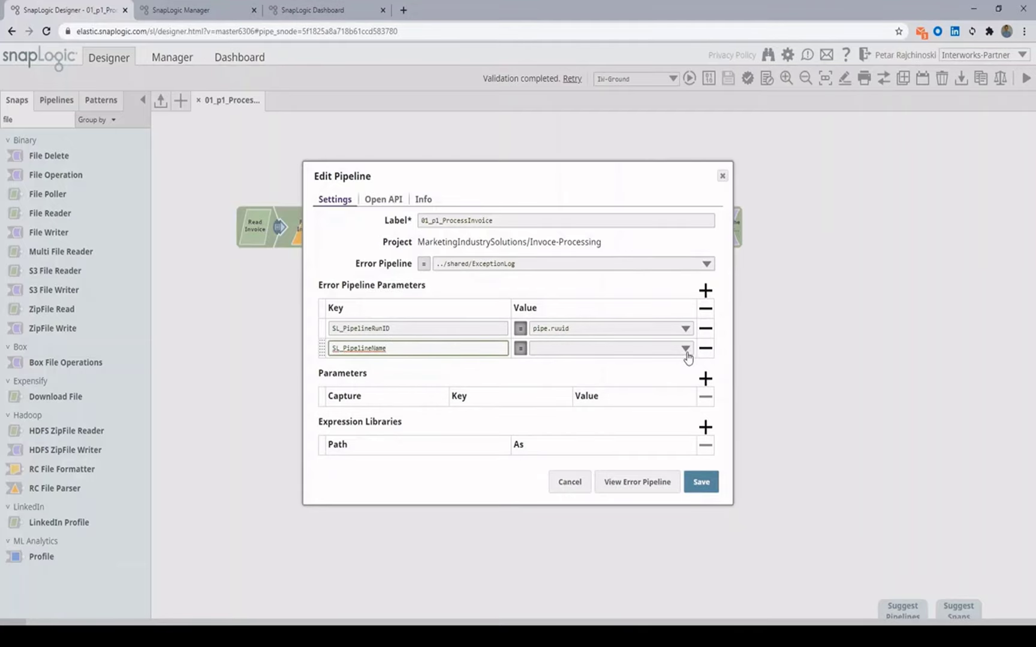
click(687, 353)
text(la)
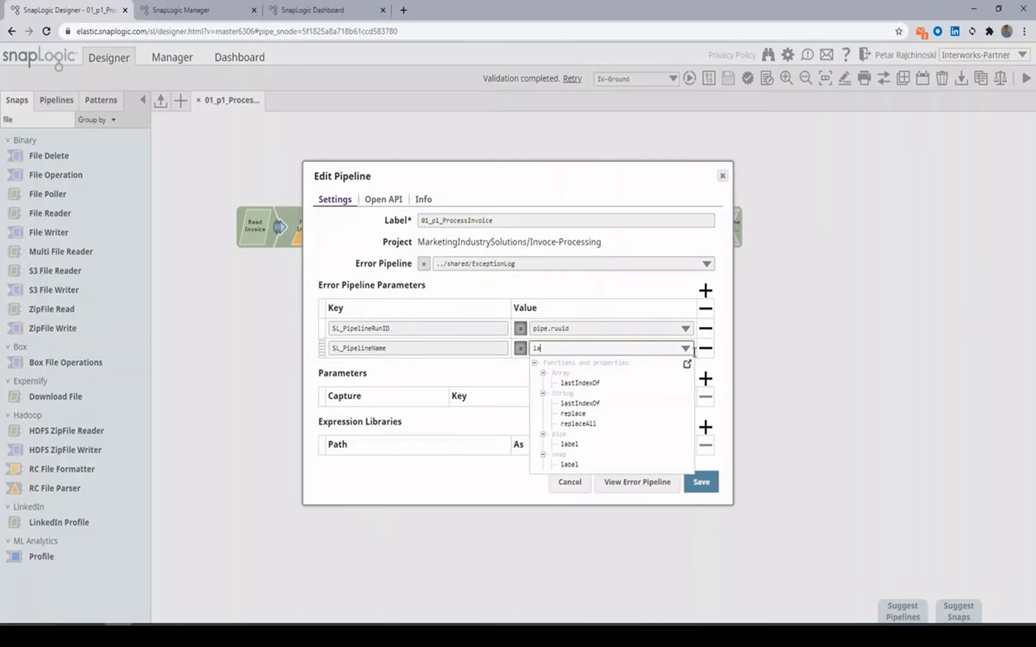
text(be)
click(628, 384)
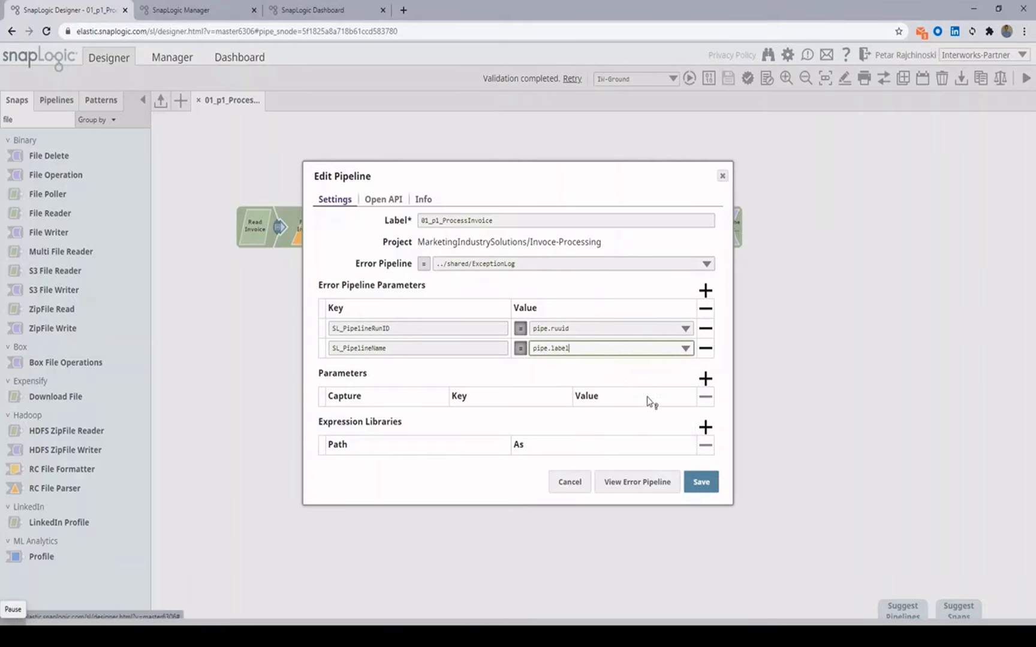
click(701, 482)
click(645, 430)
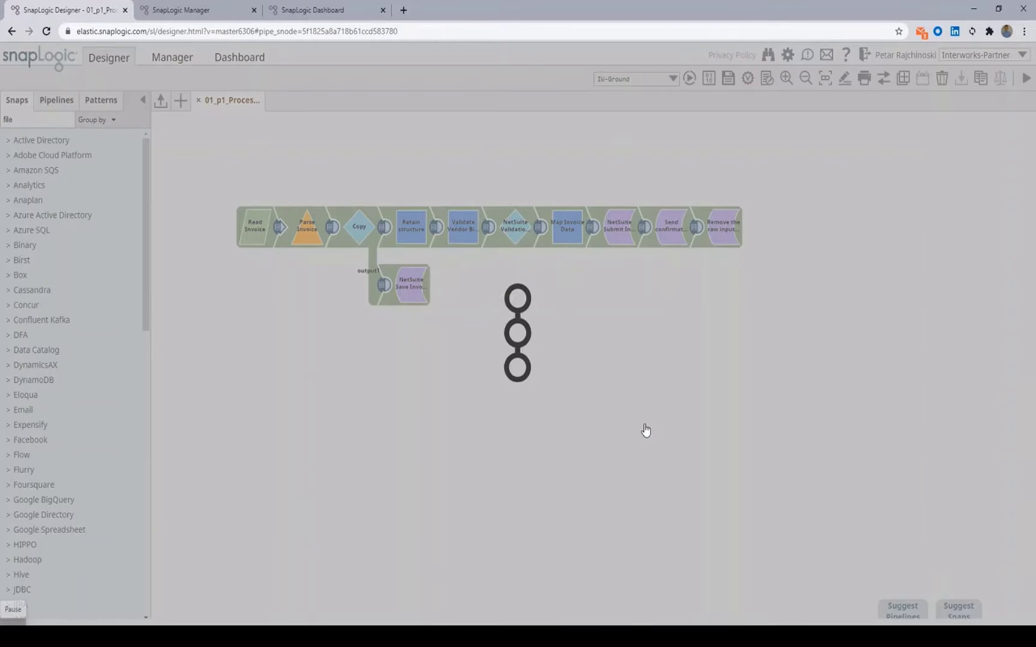